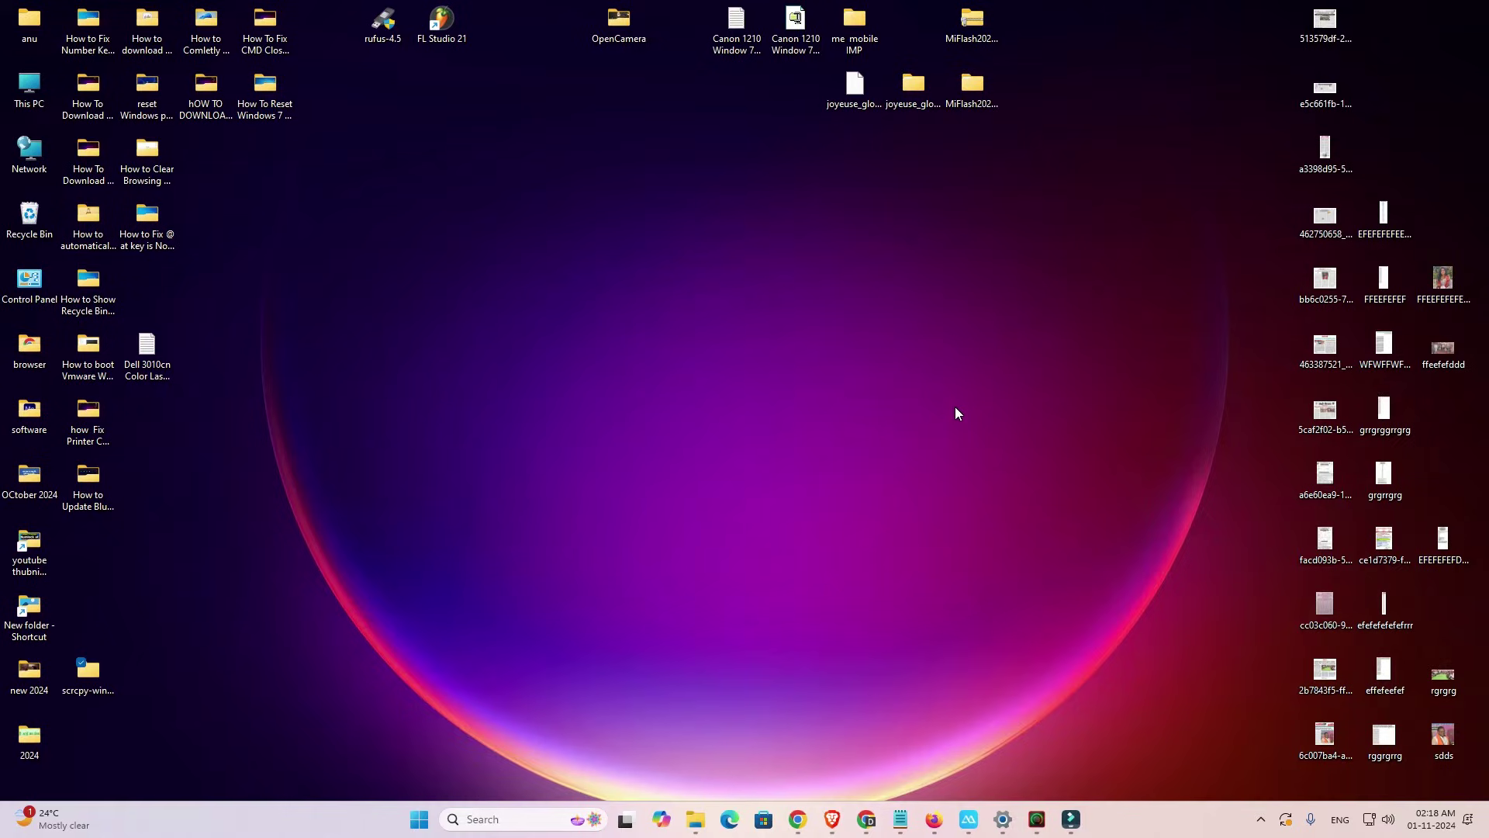
Step: Close the Google Drive preview of the driver zip, returning to the 'android usb driver' Google results
left_click(910, 826)
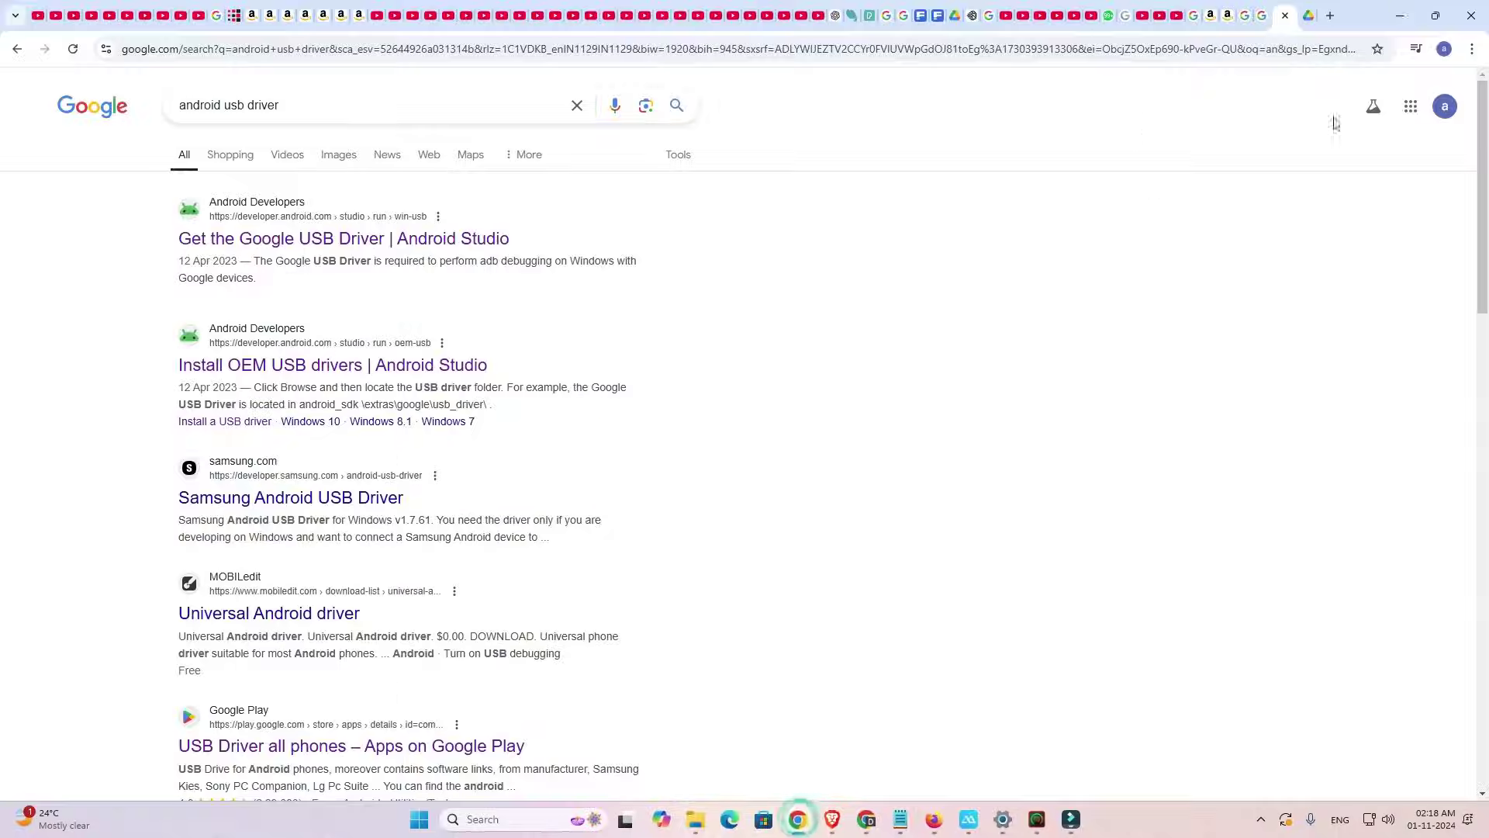
left_click(1310, 15)
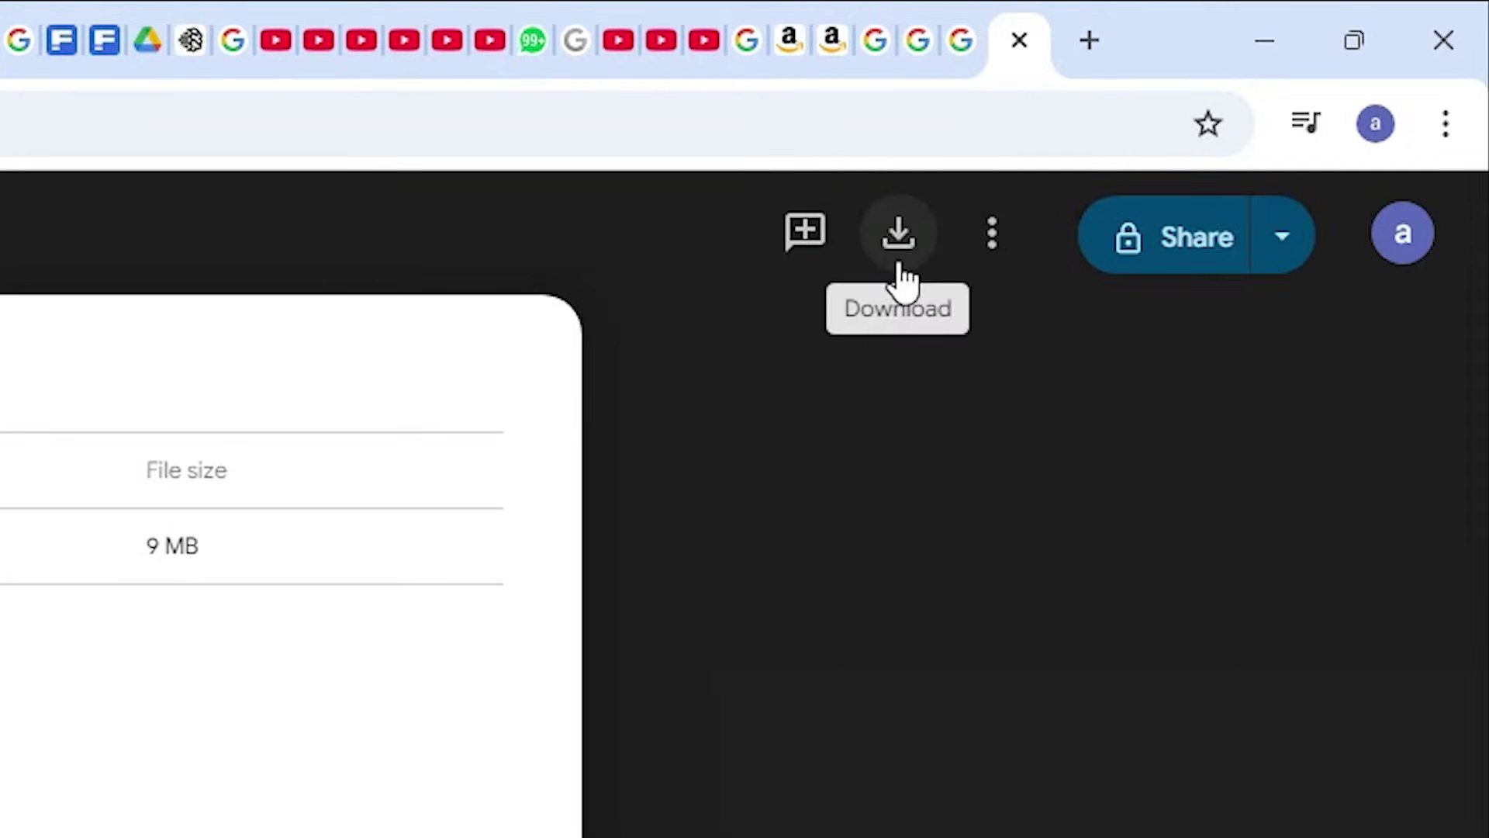
left_click(1018, 39)
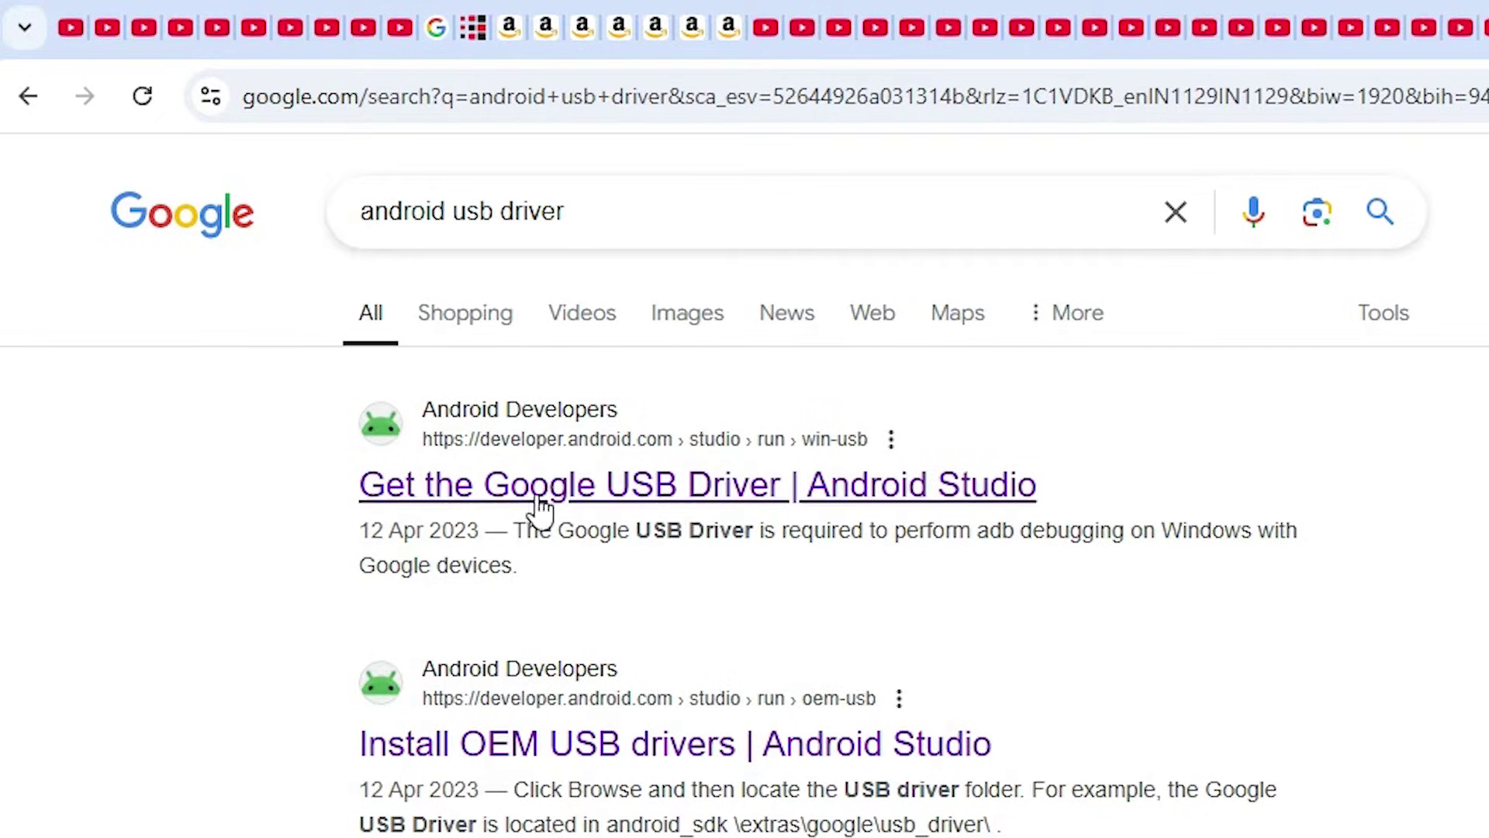
right_click(612, 503)
Step: Open Android Developers' 'Get the Google USB Driver' page in a new tab and find its ZIP download
left_click(684, 526)
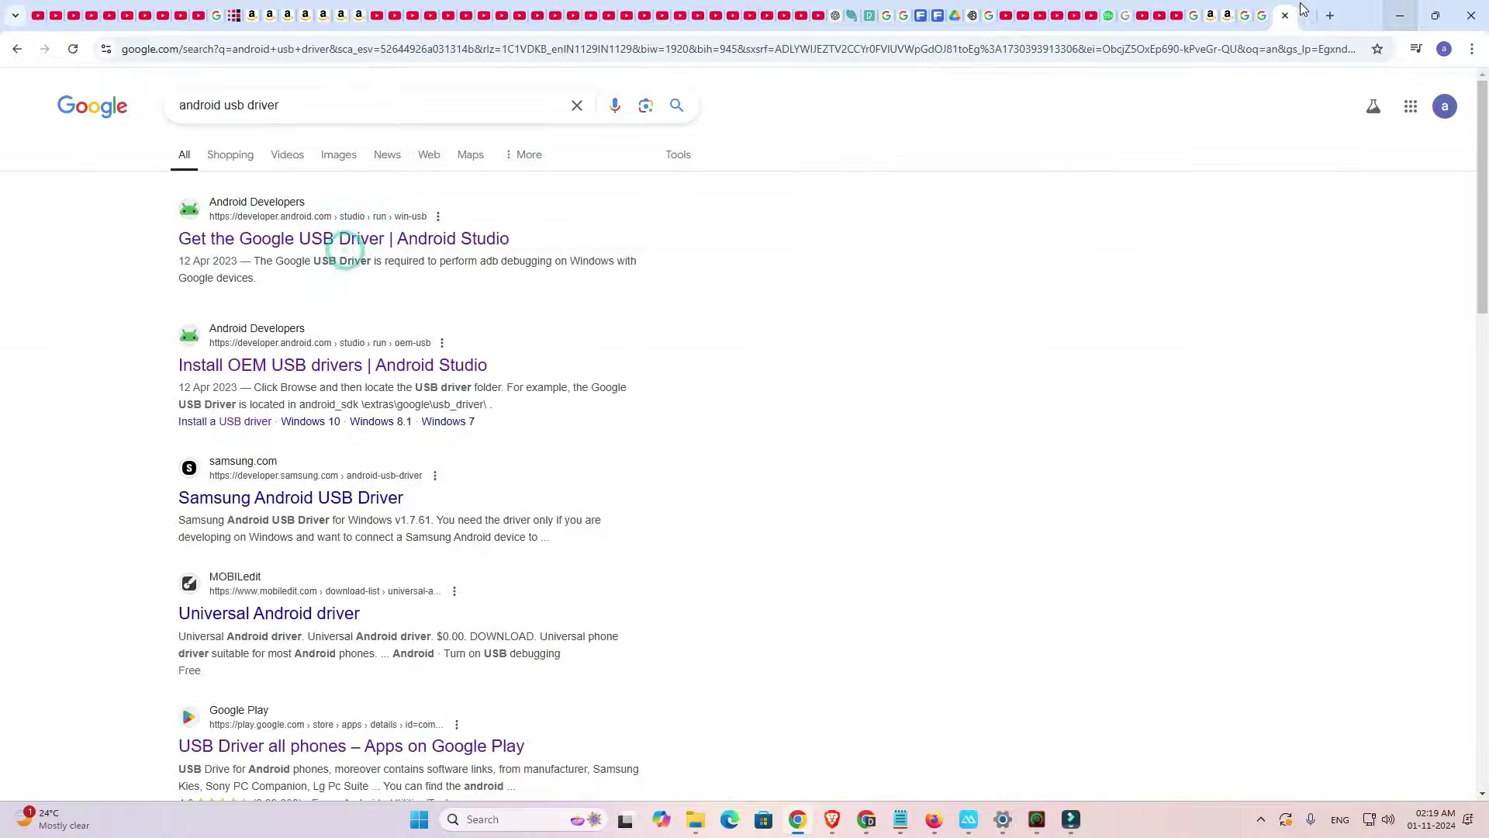
left_click(1303, 11)
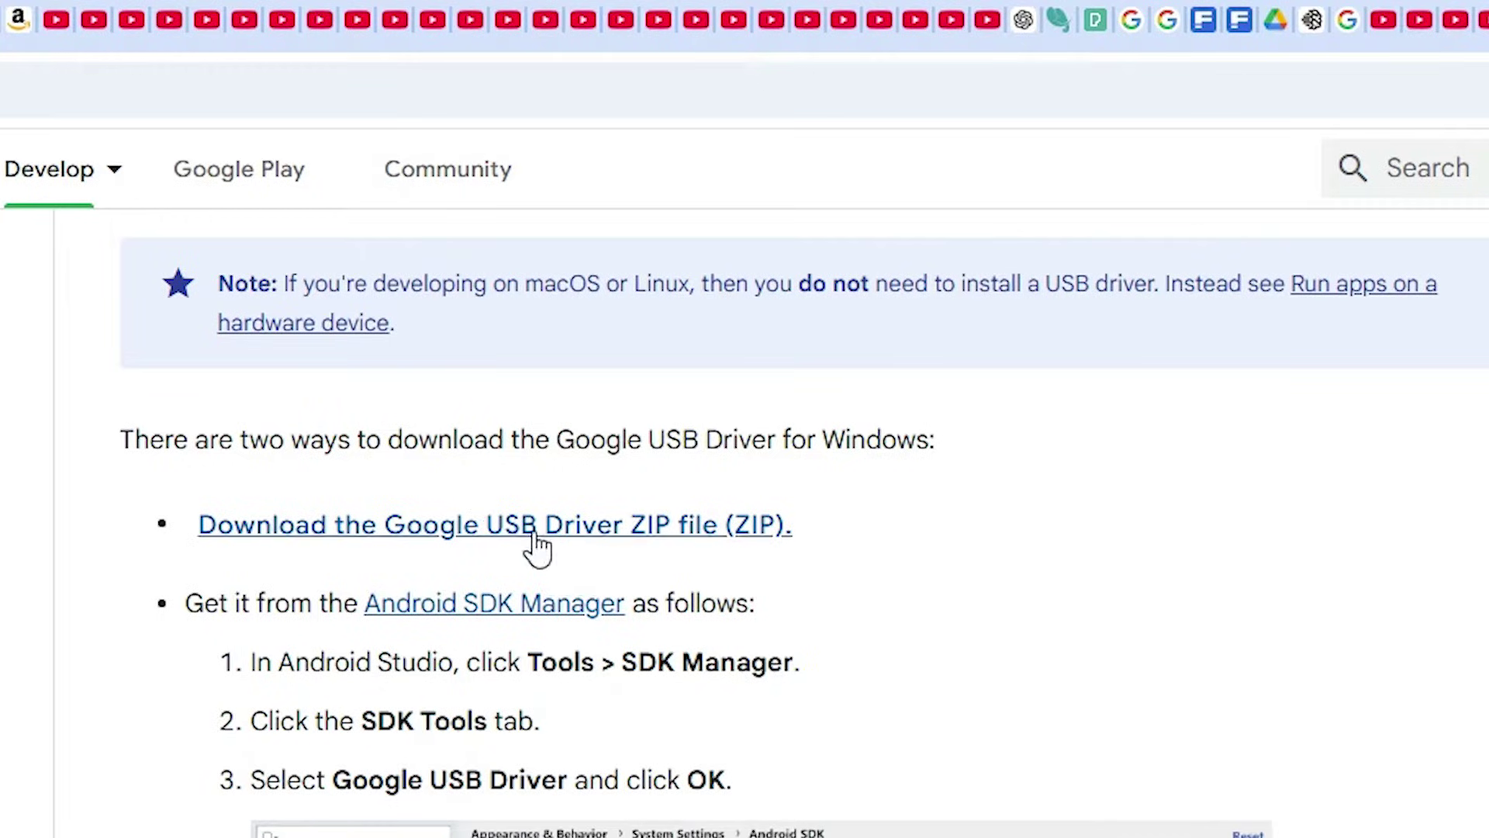
scroll(527, 496, "down", 5)
scroll(745, 504, "down", 5)
scroll(745, 504, "up", 10)
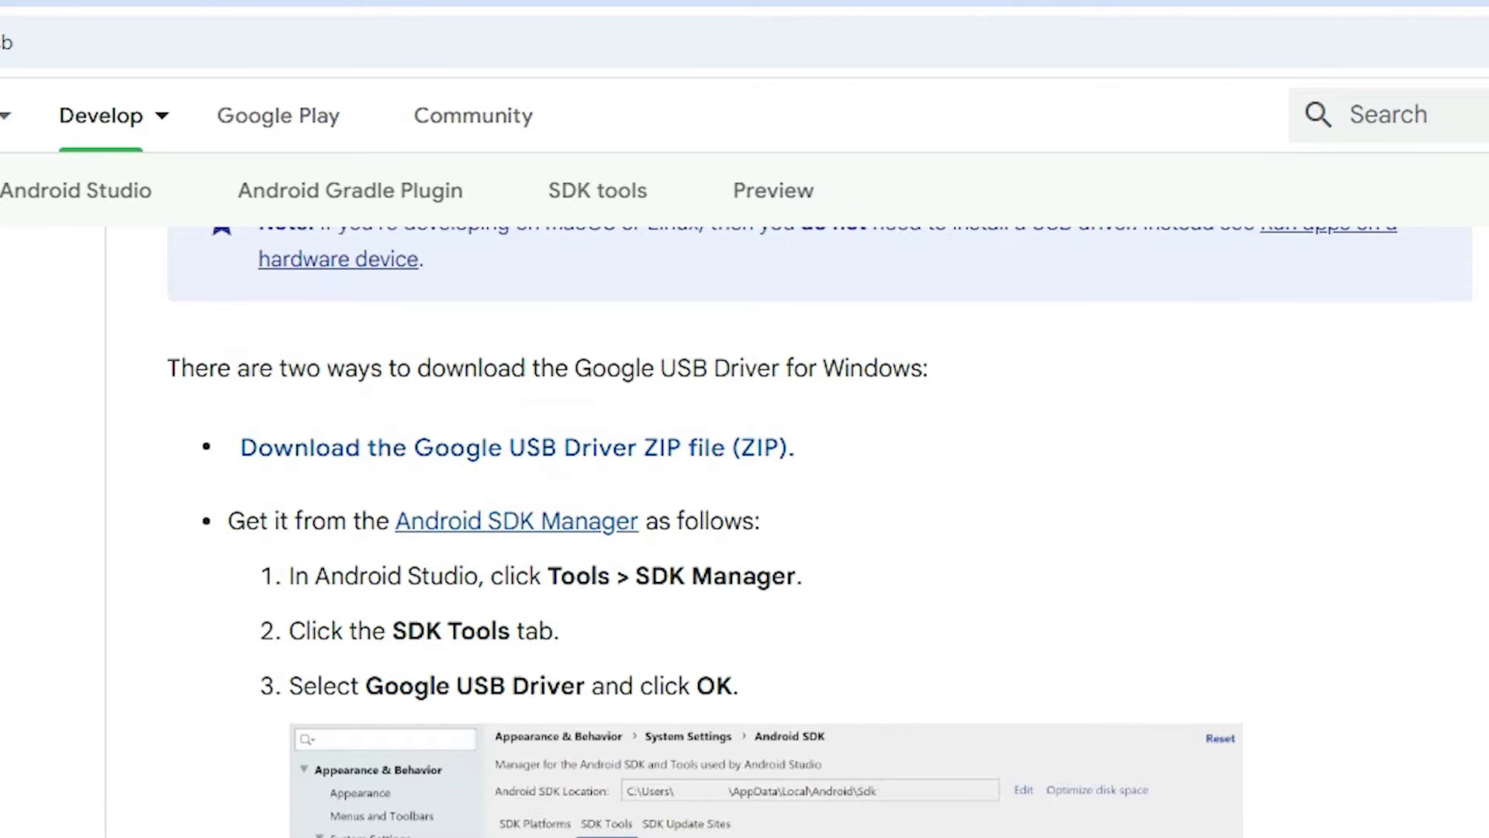
scroll(572, 569, "up", 2)
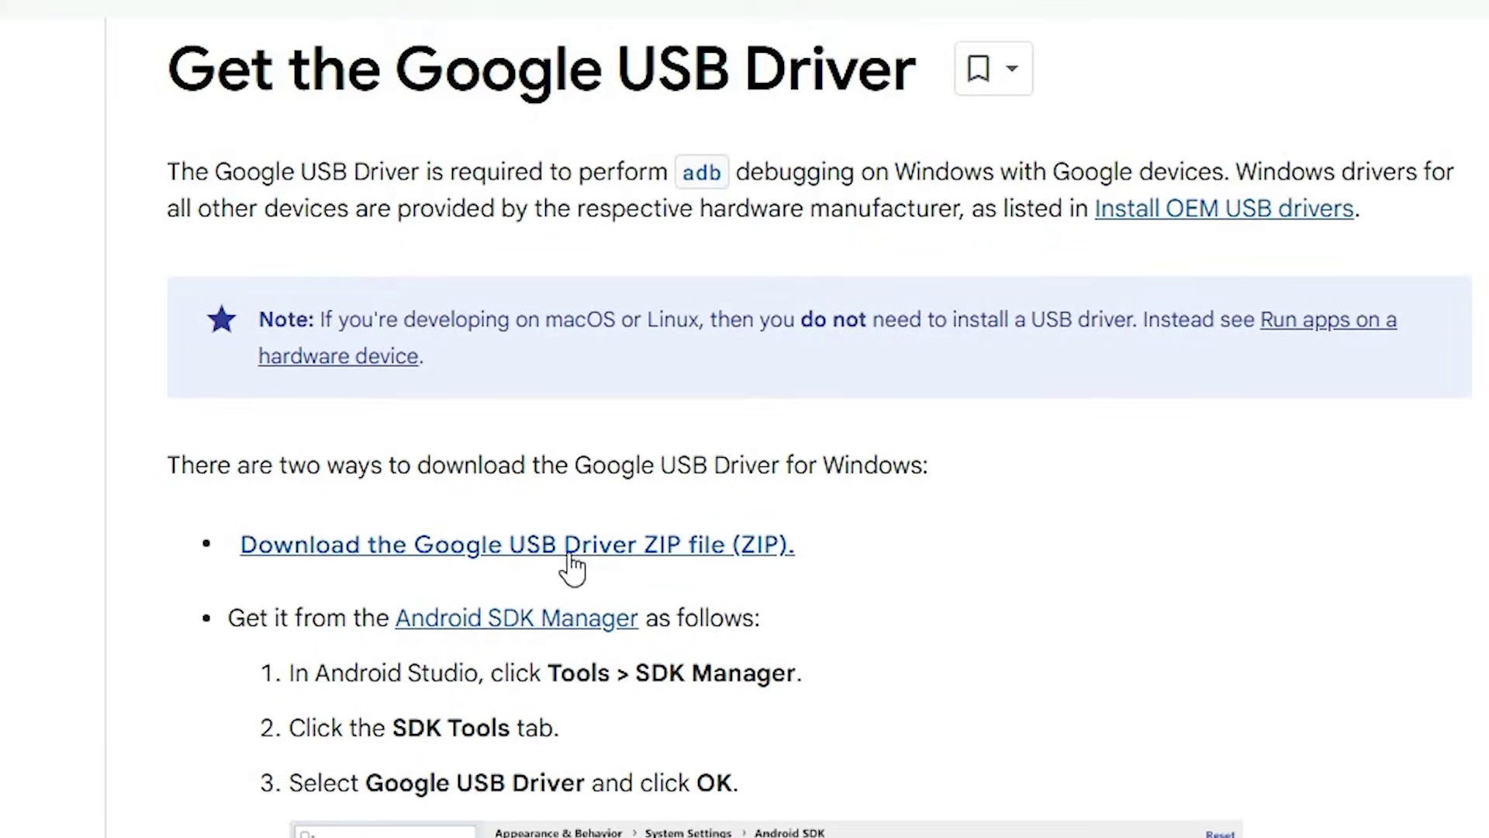
Step: Accept the license, download usb_driver_r13-windows.zip (8.3 MB) and show it in its folder
left_click(627, 566)
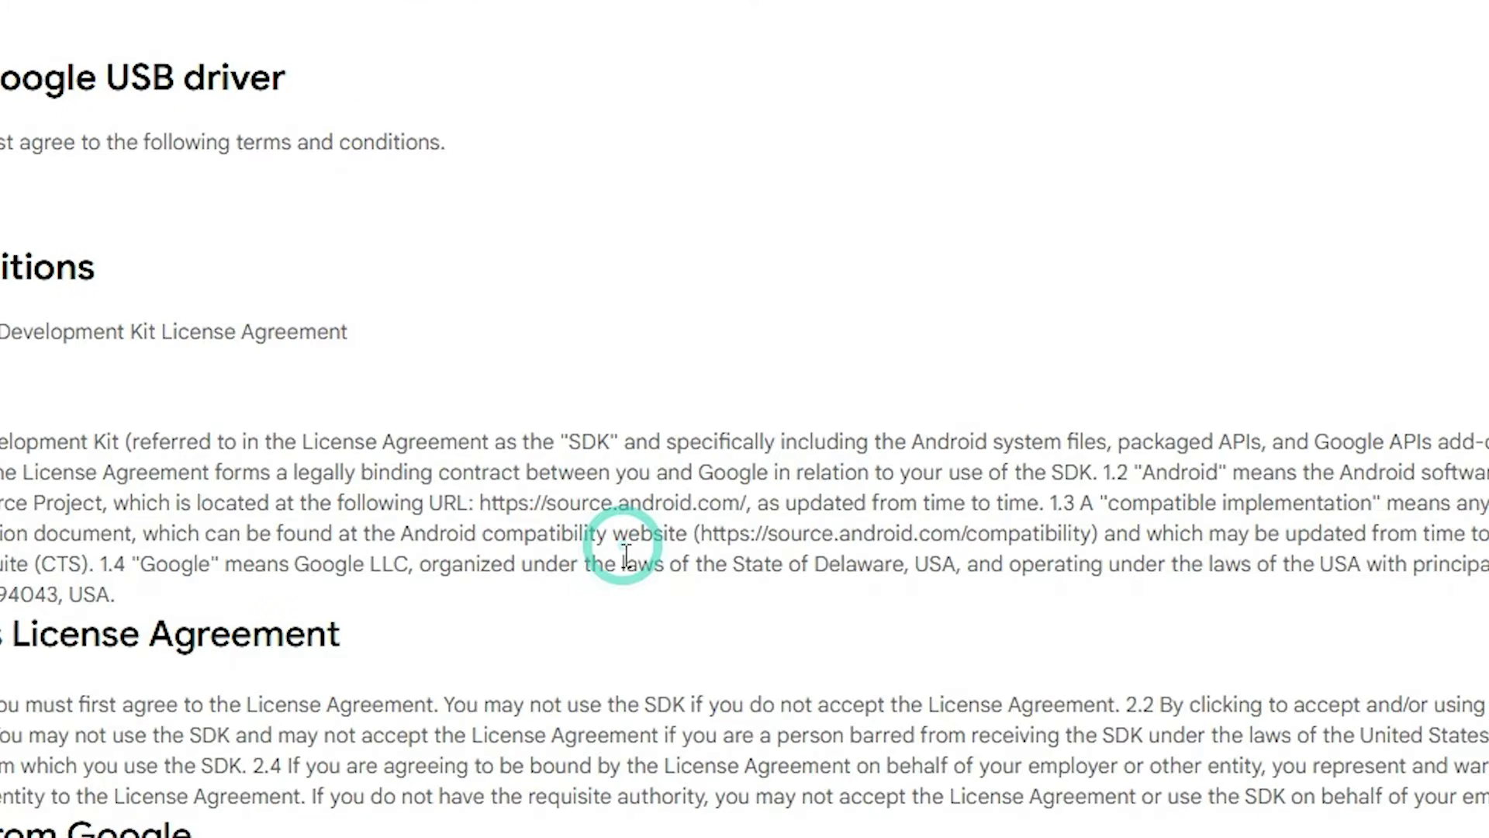
scroll(625, 559, "down", 15)
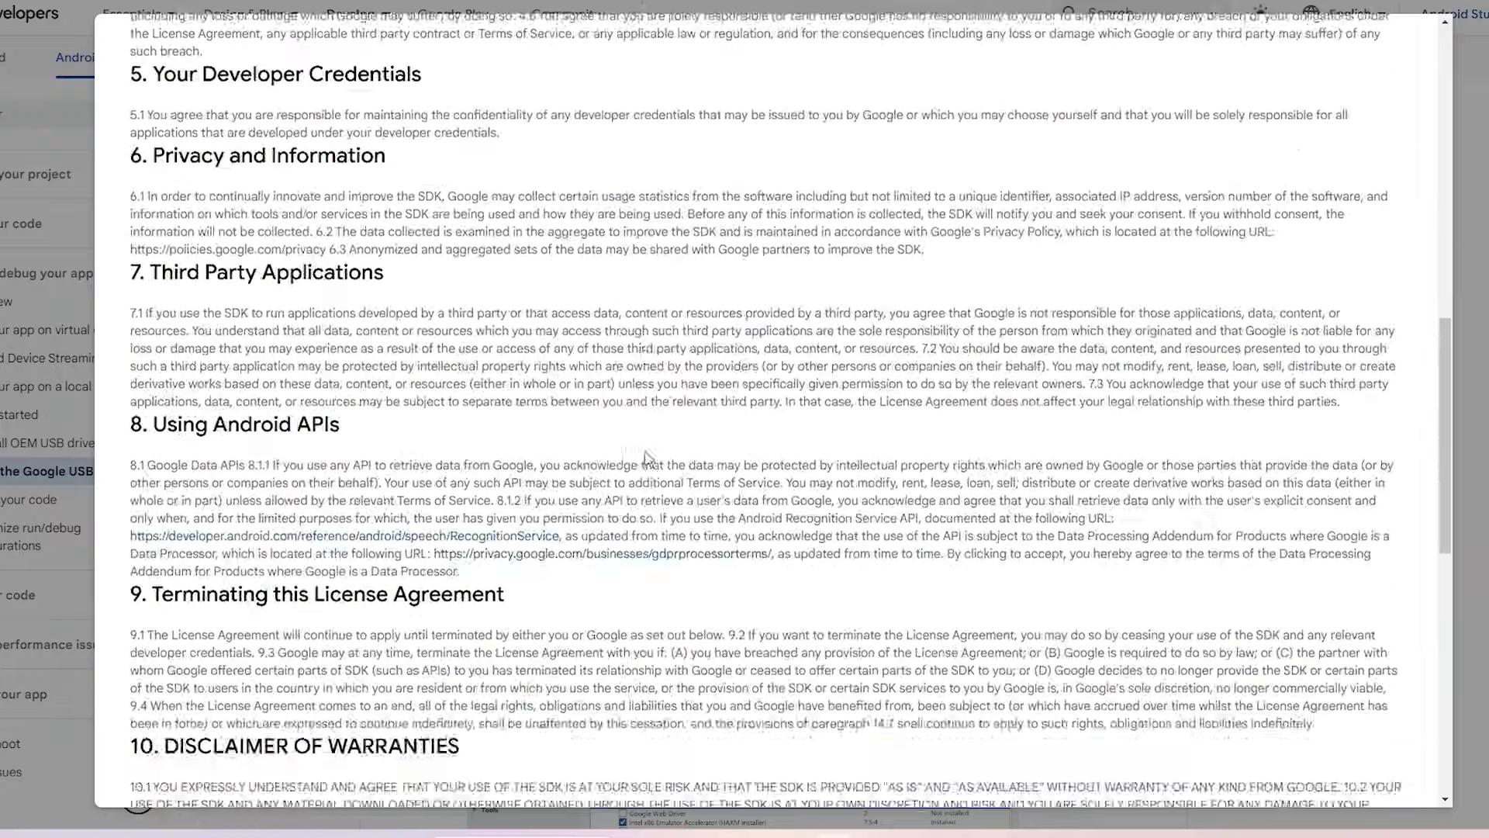
scroll(645, 456, "down", 10)
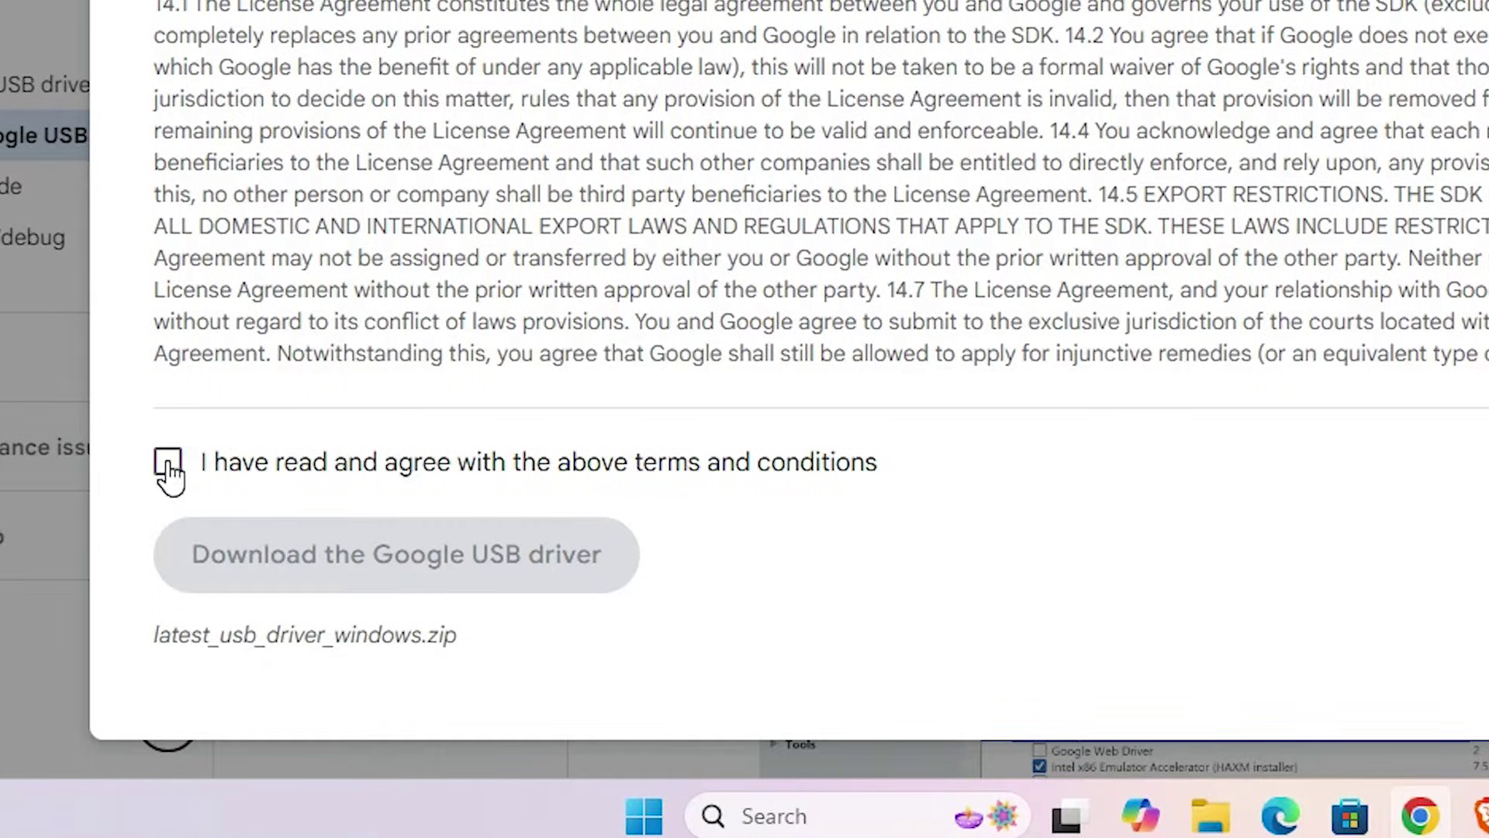
left_click(169, 466)
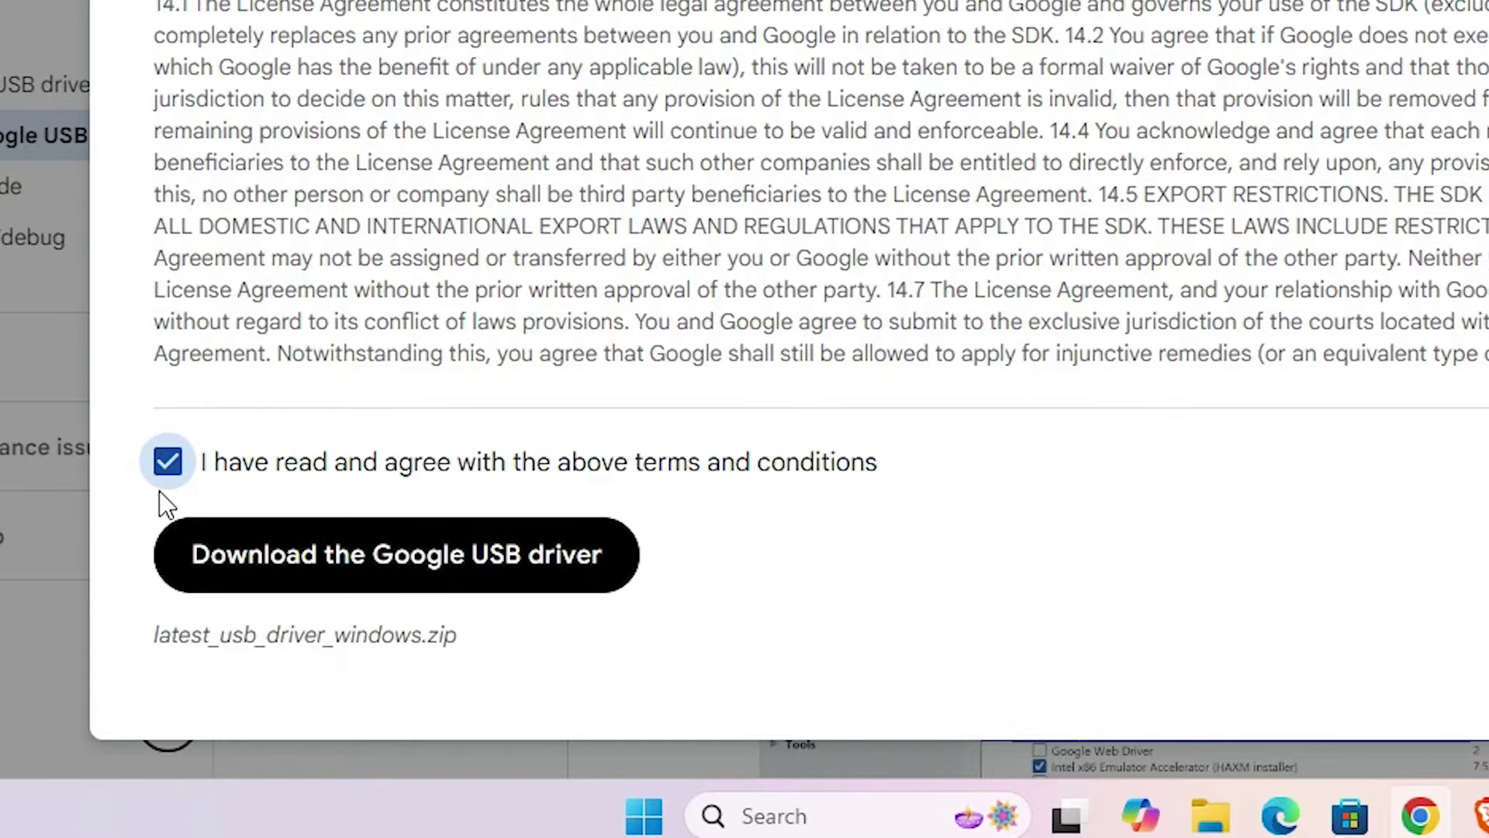
left_click(554, 585)
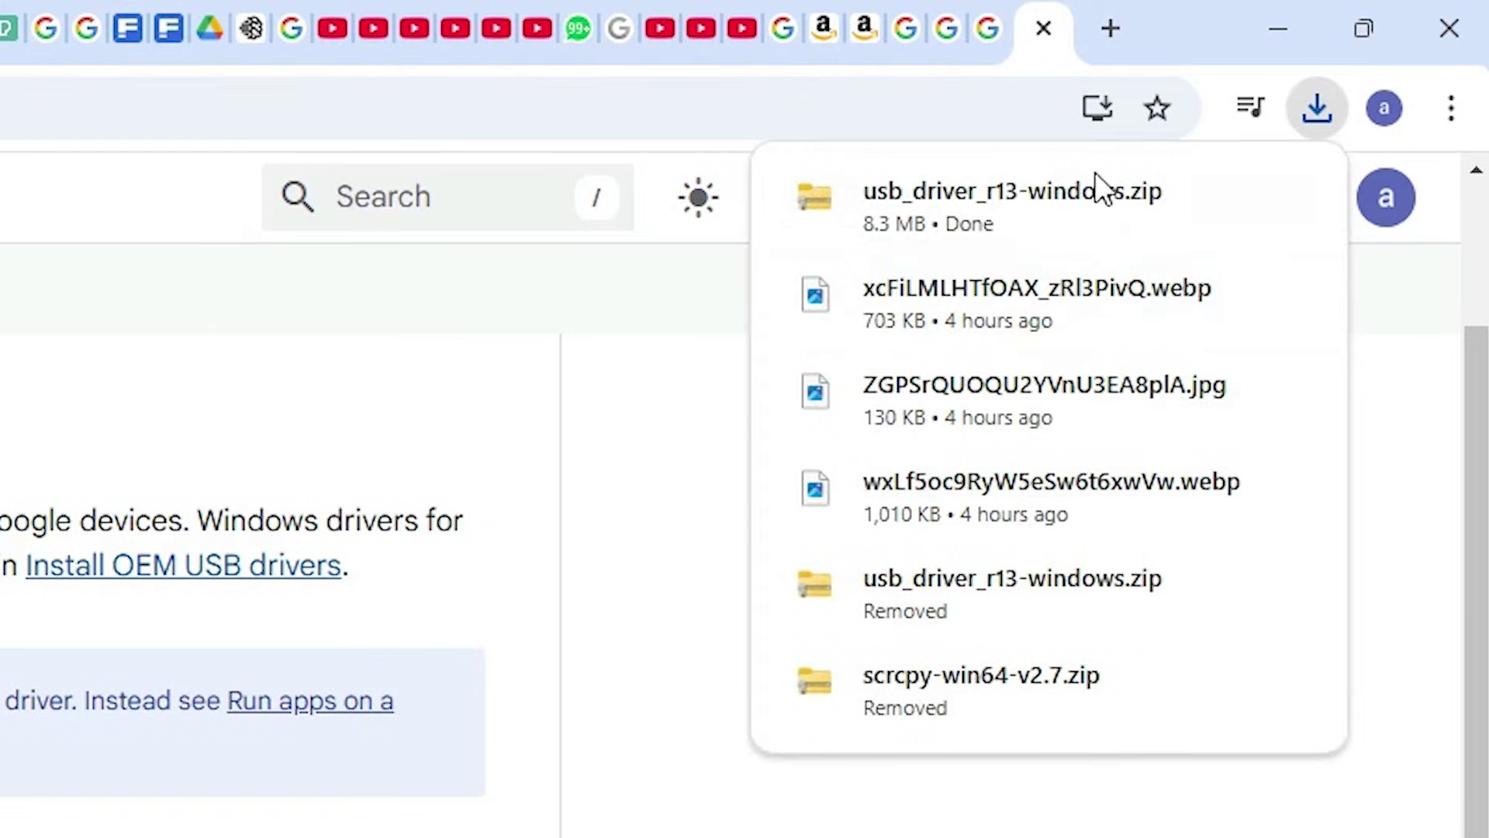
mouse_move(1232, 194)
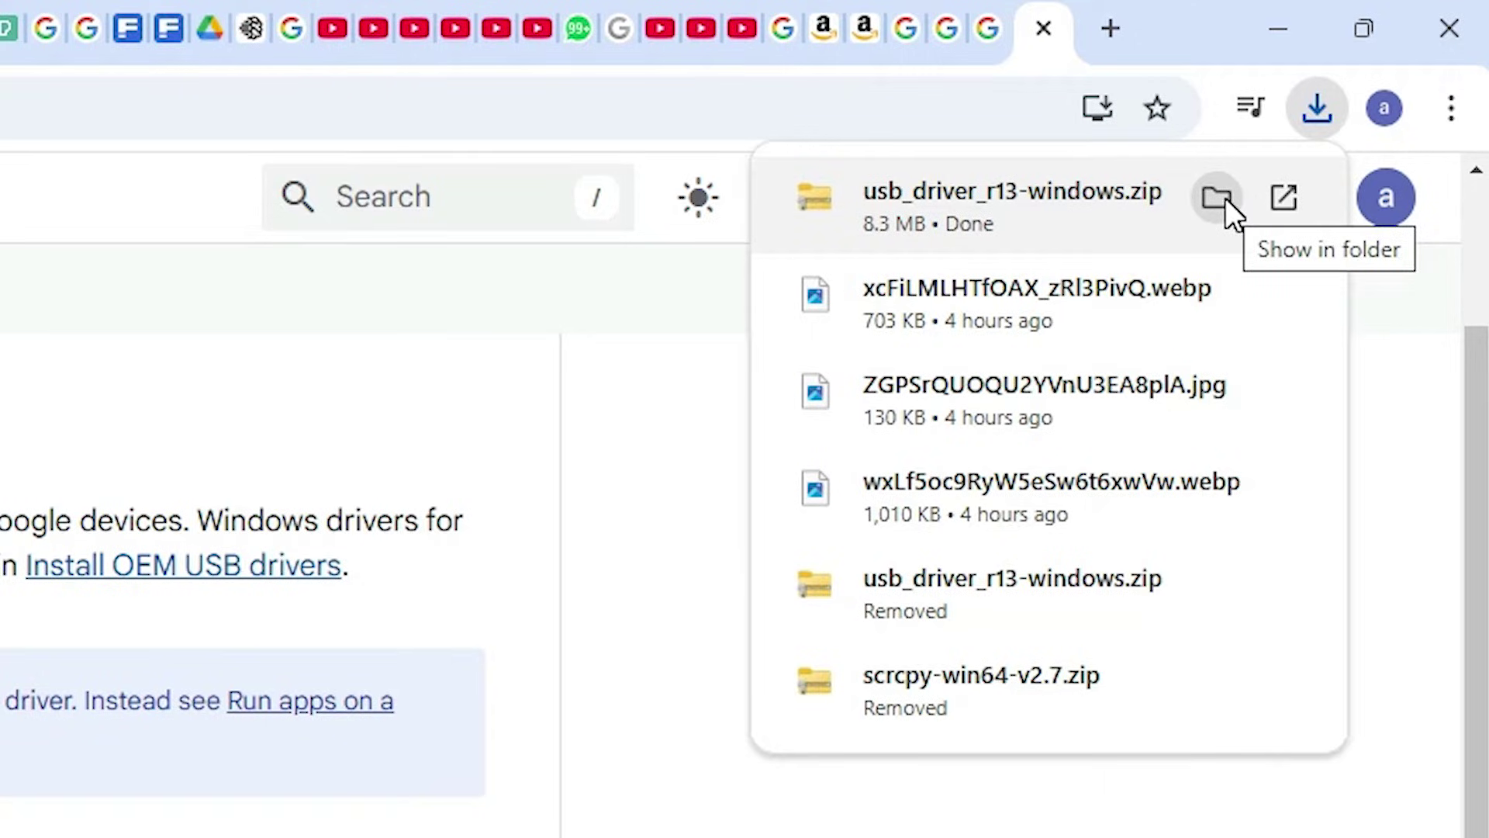
left_click(1226, 201)
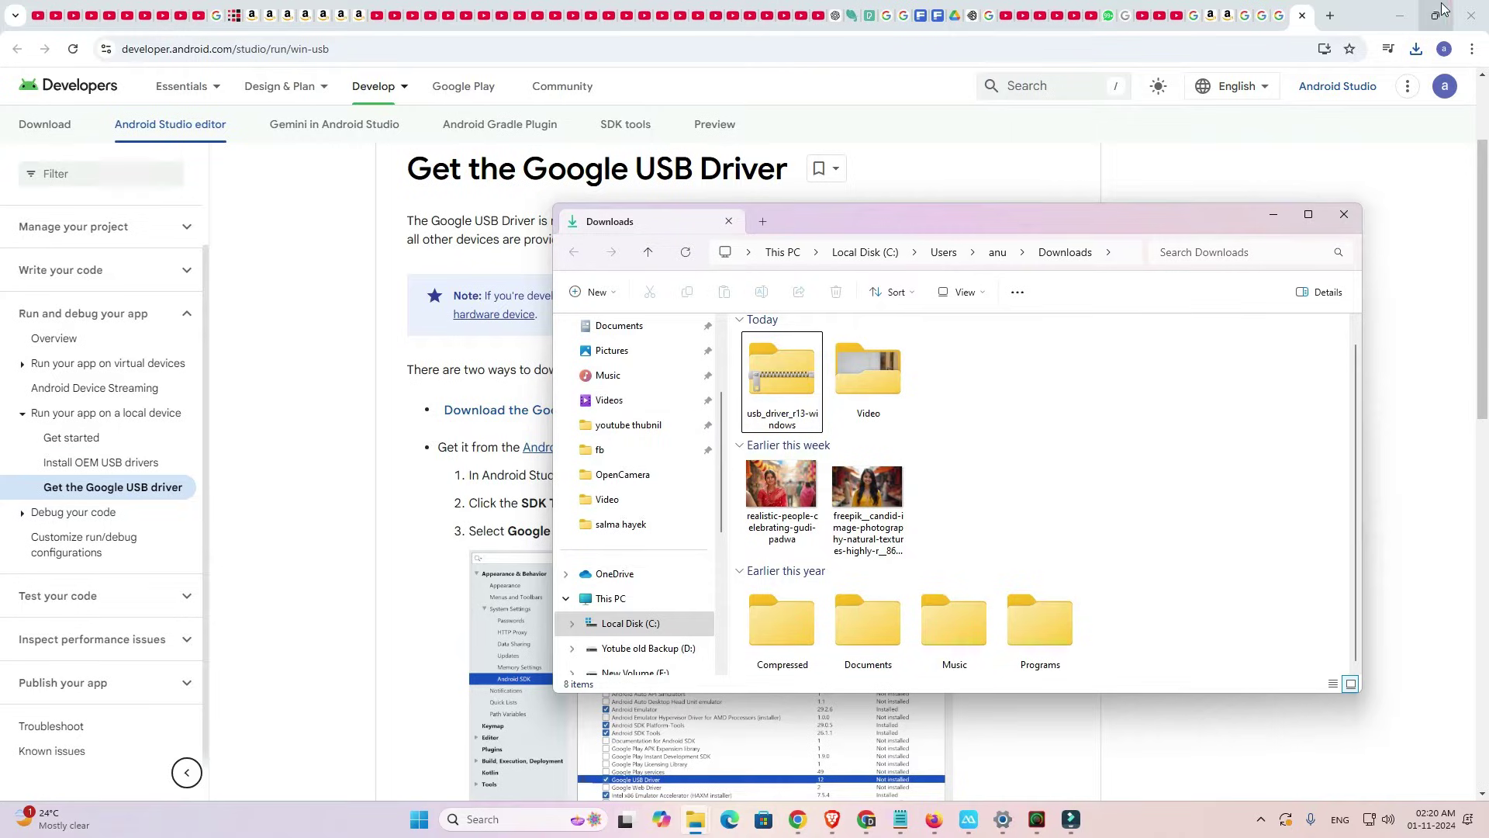
Step: Move the downloaded usb_driver_r13-windows.zip onto the desktop and close the Downloads window
left_click(1408, 15)
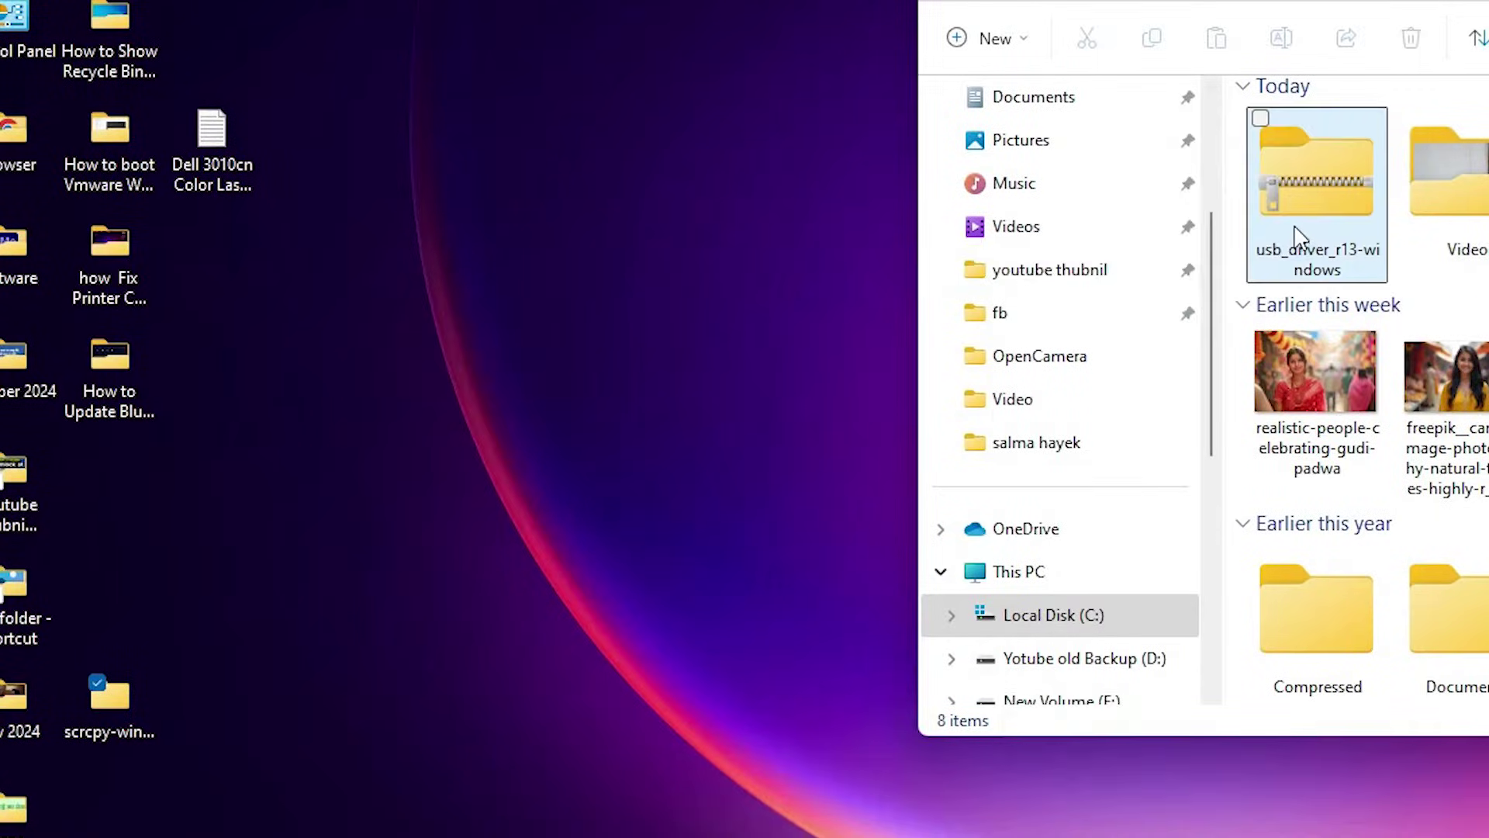
left_click_drag(768, 399, 271, 529)
left_click_drag(425, 454, 384, 450)
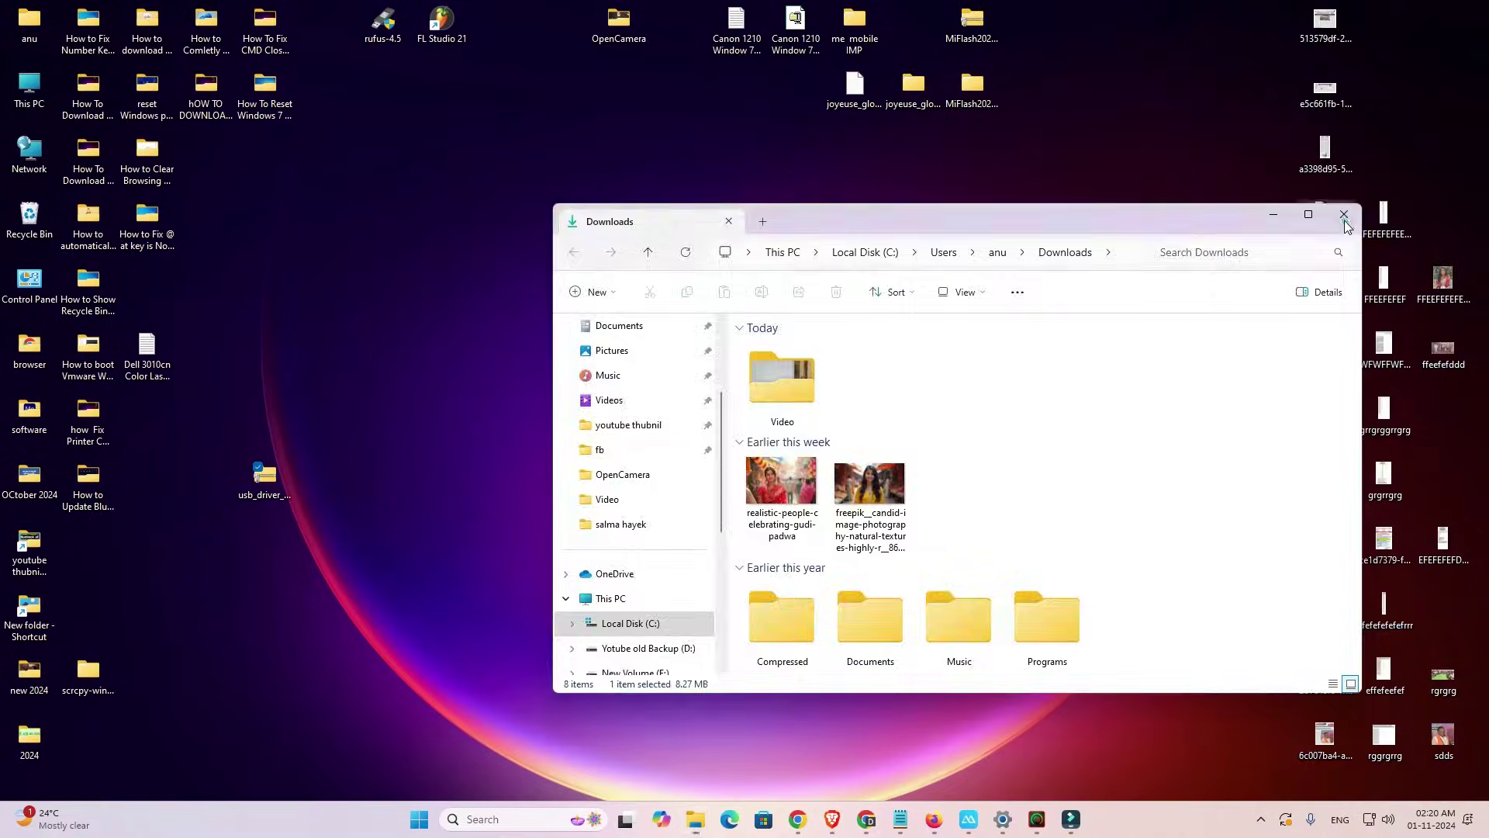
left_click(1346, 225)
left_click_drag(266, 489, 242, 498)
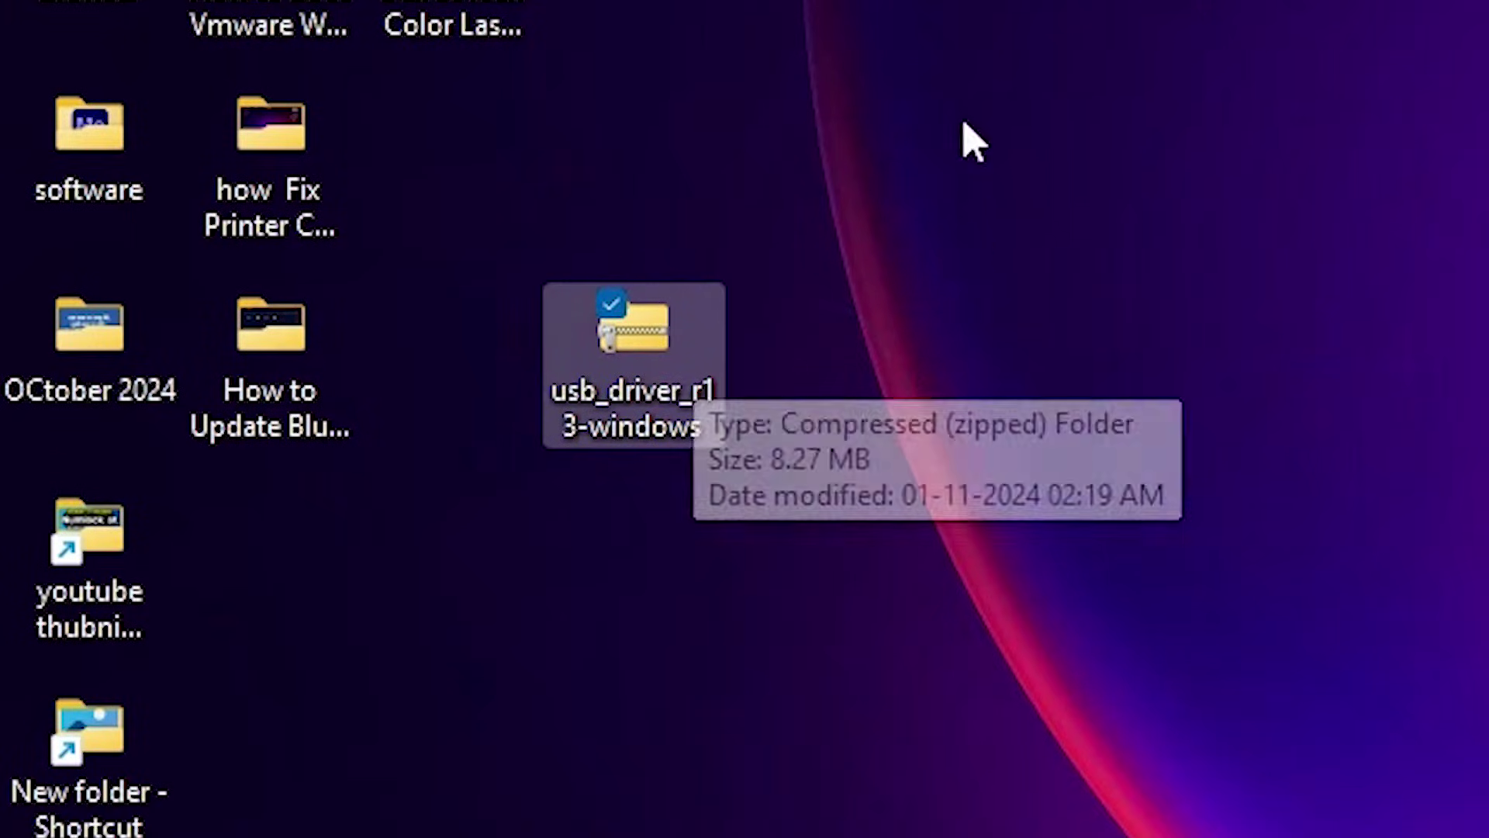
Step: Extract the zip on the desktop and open its usb_driver folder containing amd64, i386 and android_winusb
right_click(630, 347)
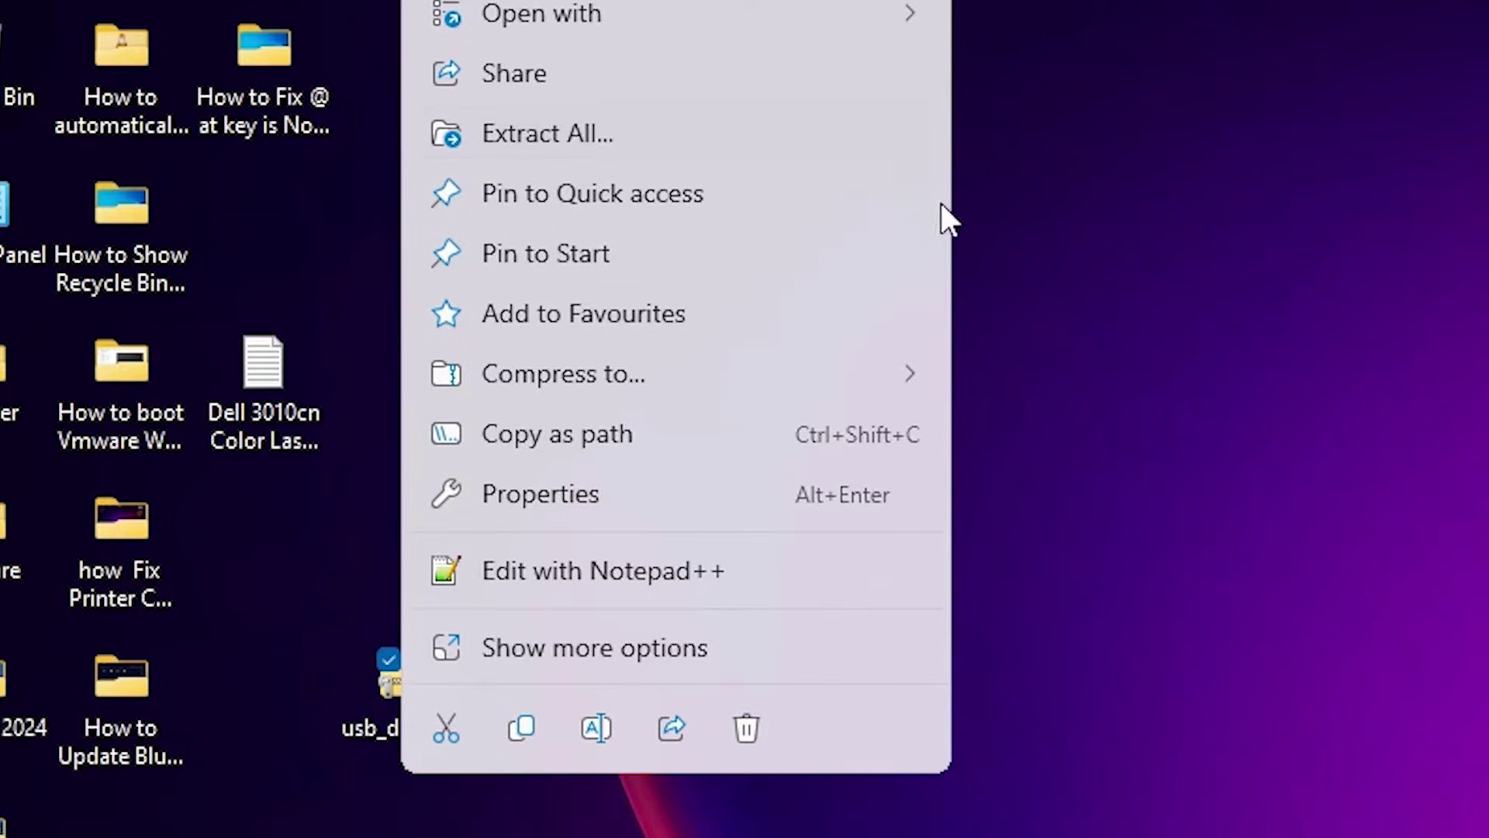
left_click(651, 647)
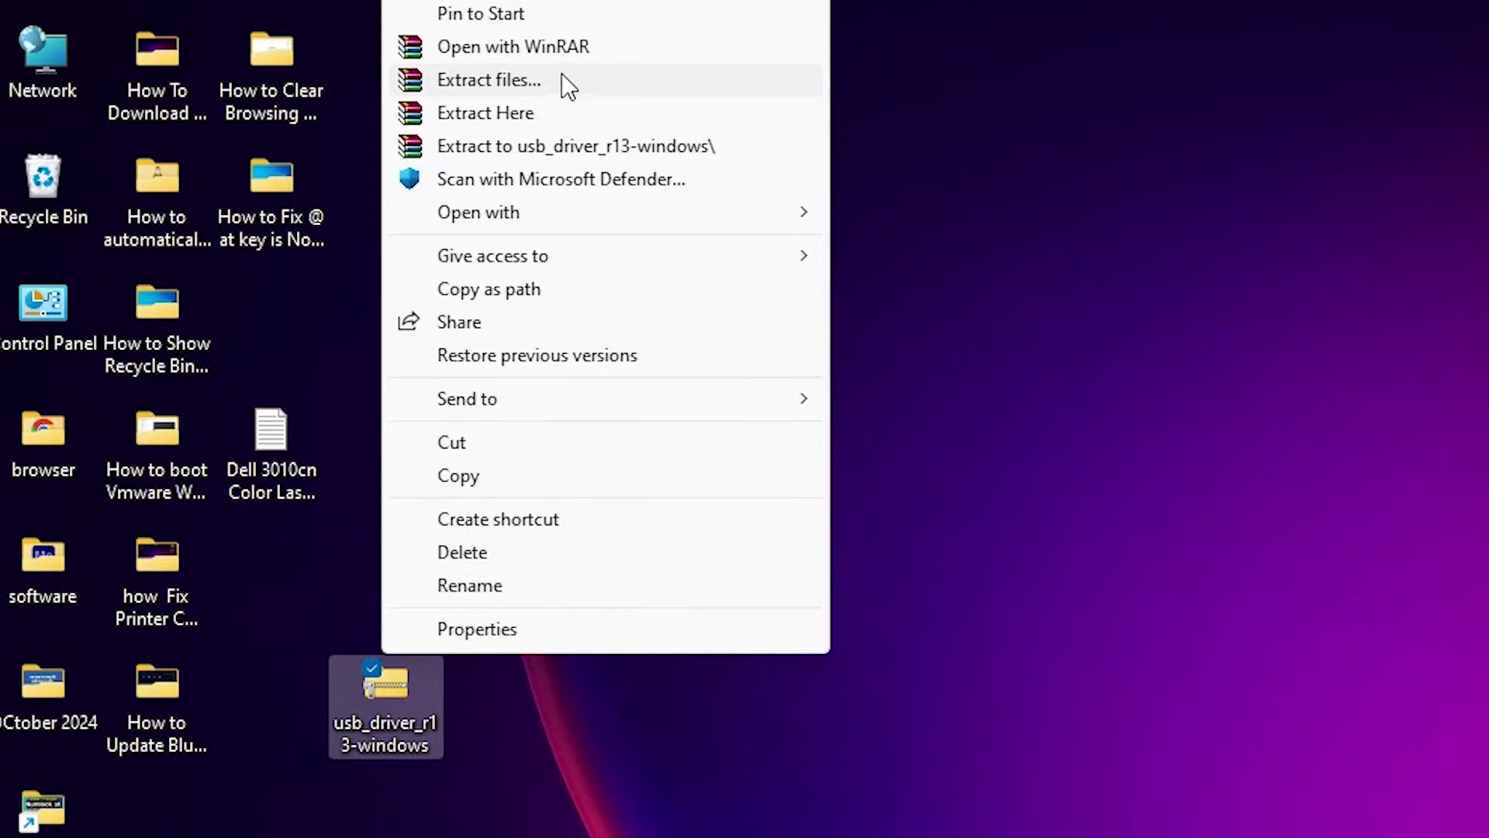
left_click(562, 74)
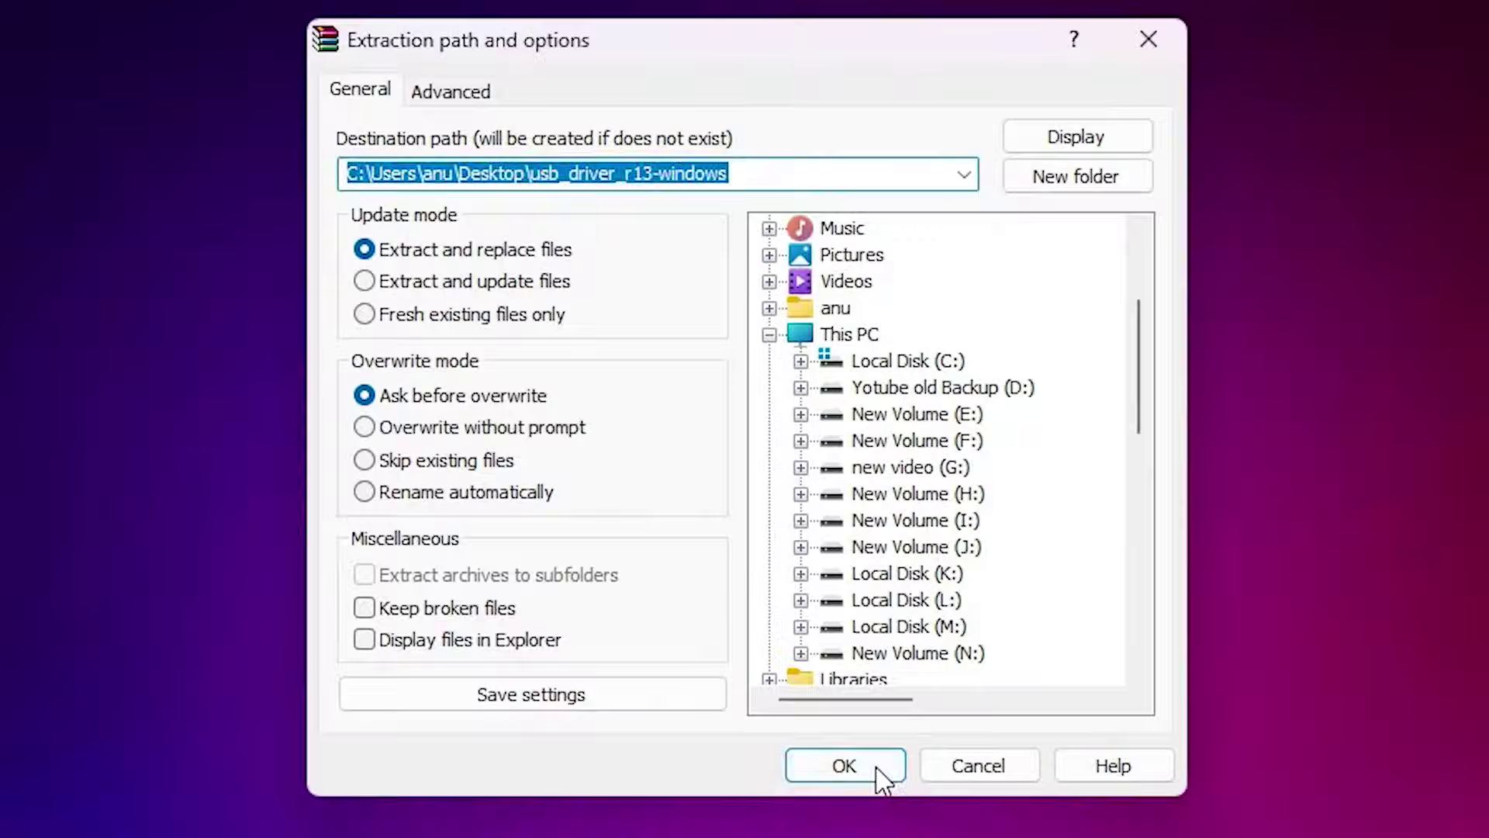
left_click(877, 768)
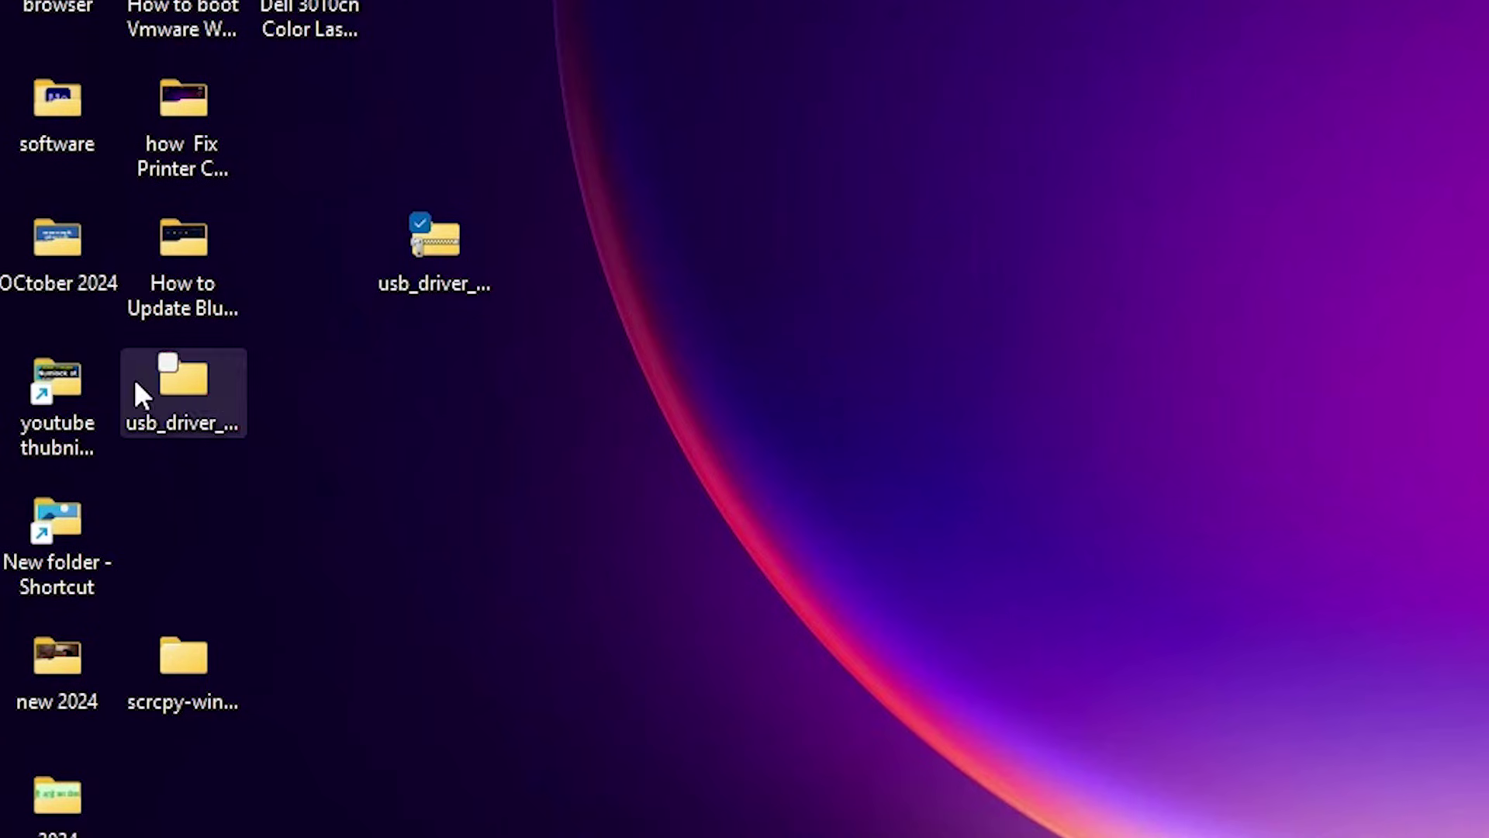
double_click(163, 400)
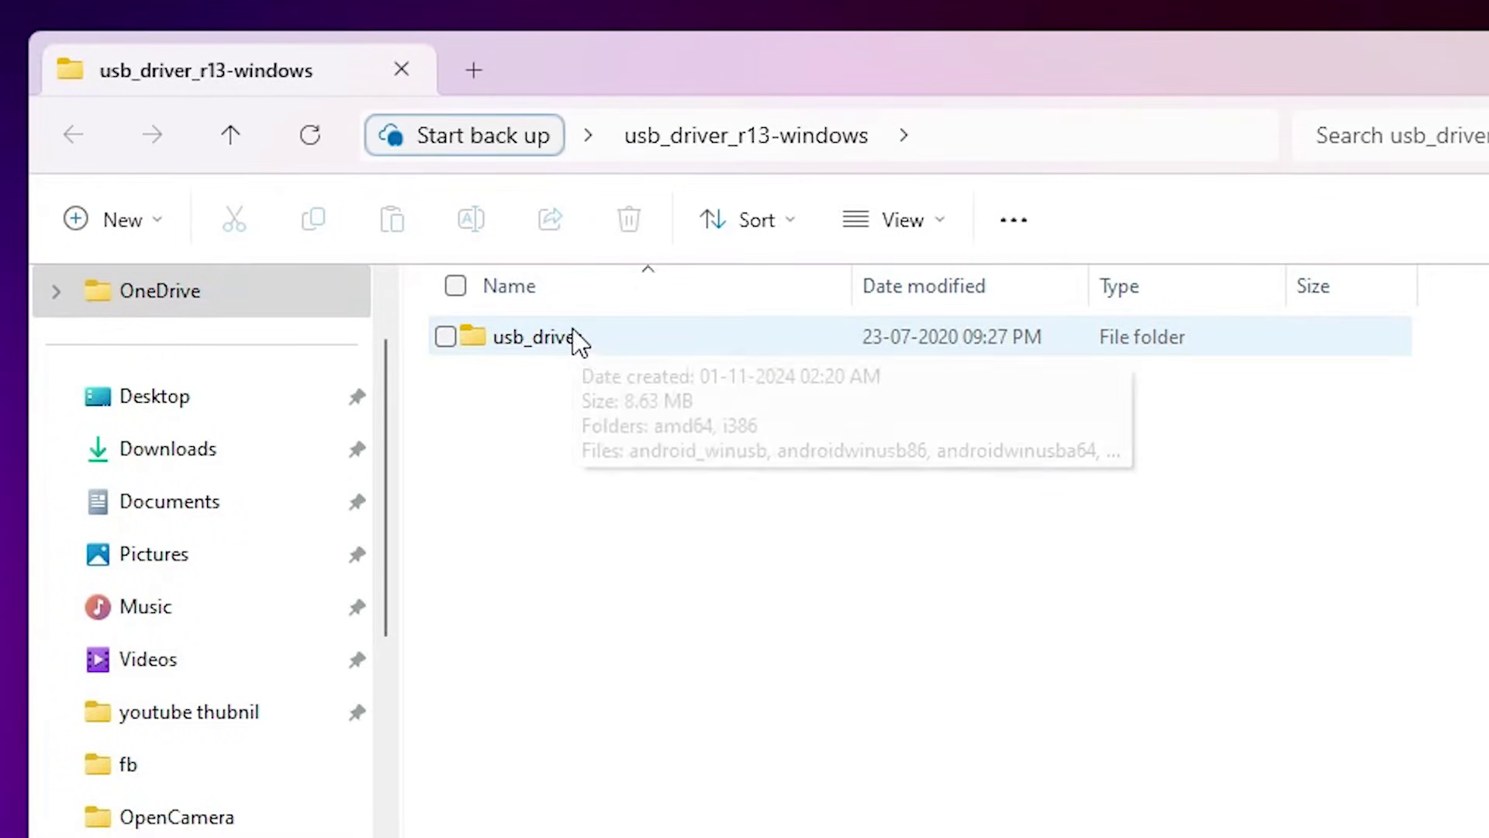
double_click(571, 334)
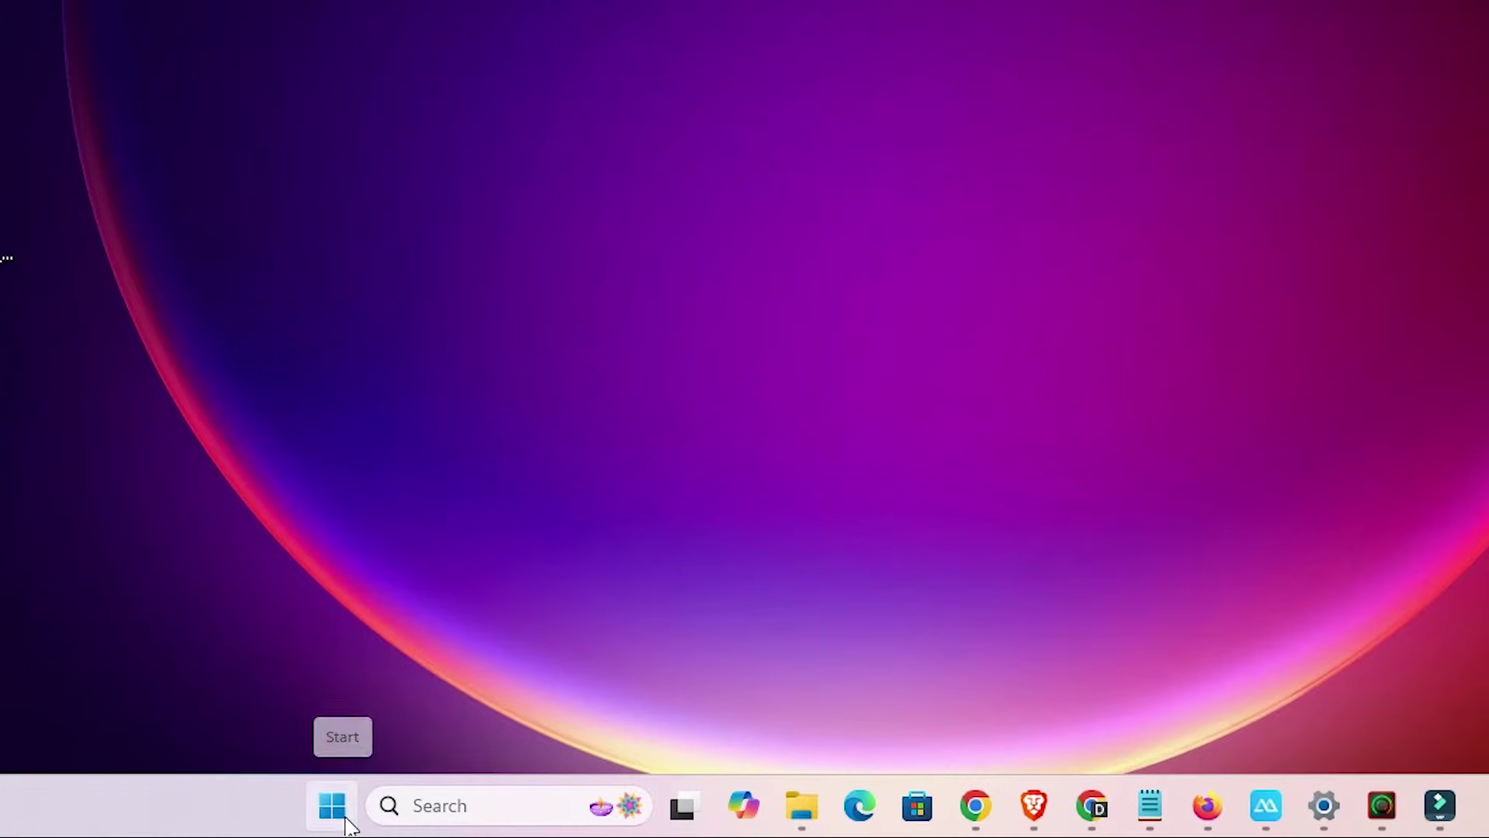
right_click(425, 827)
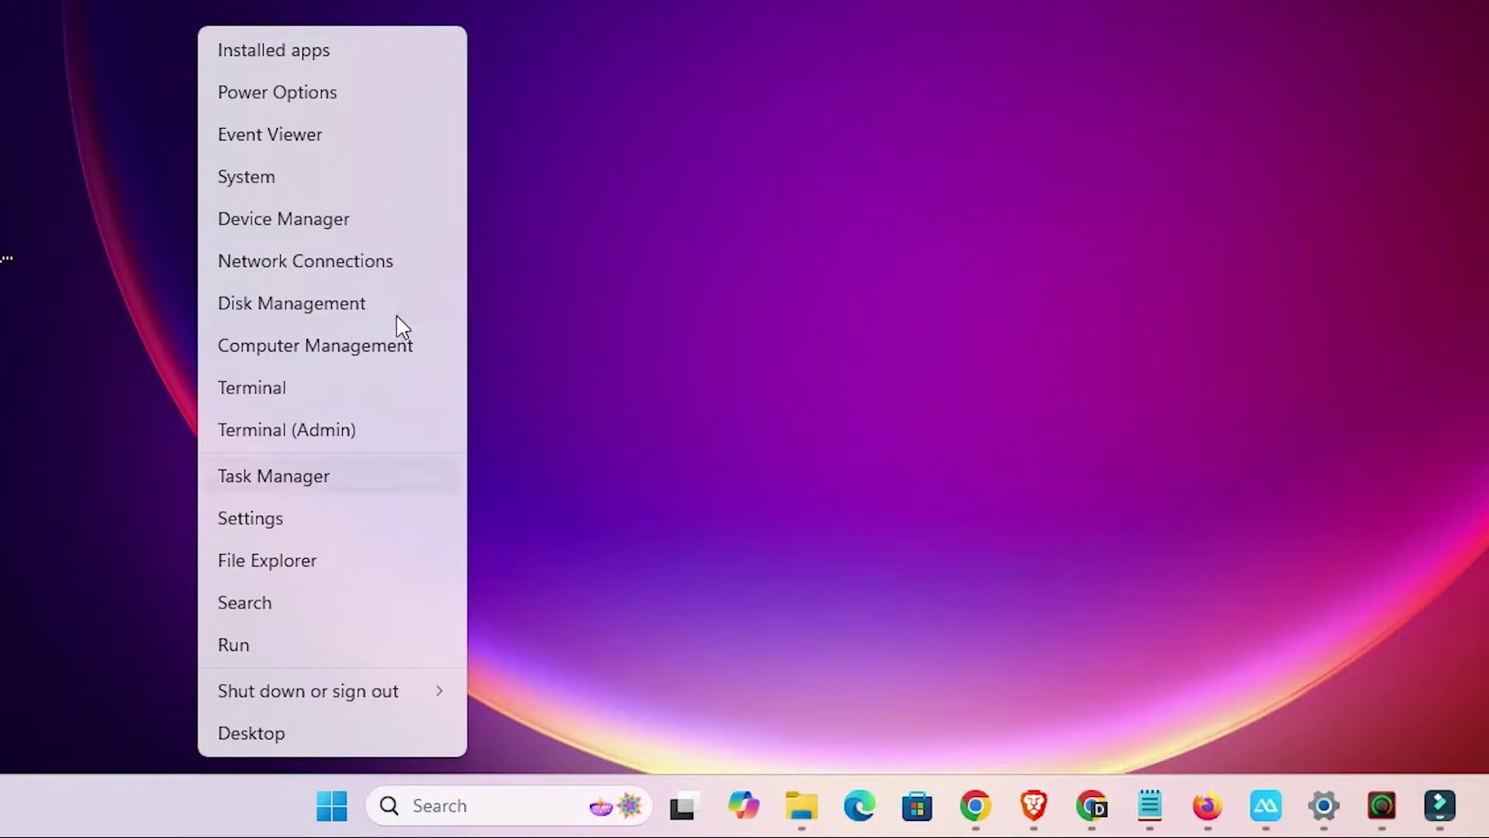
Step: Open Device Manager, select the computer's root node and launch Add legacy hardware
left_click(322, 219)
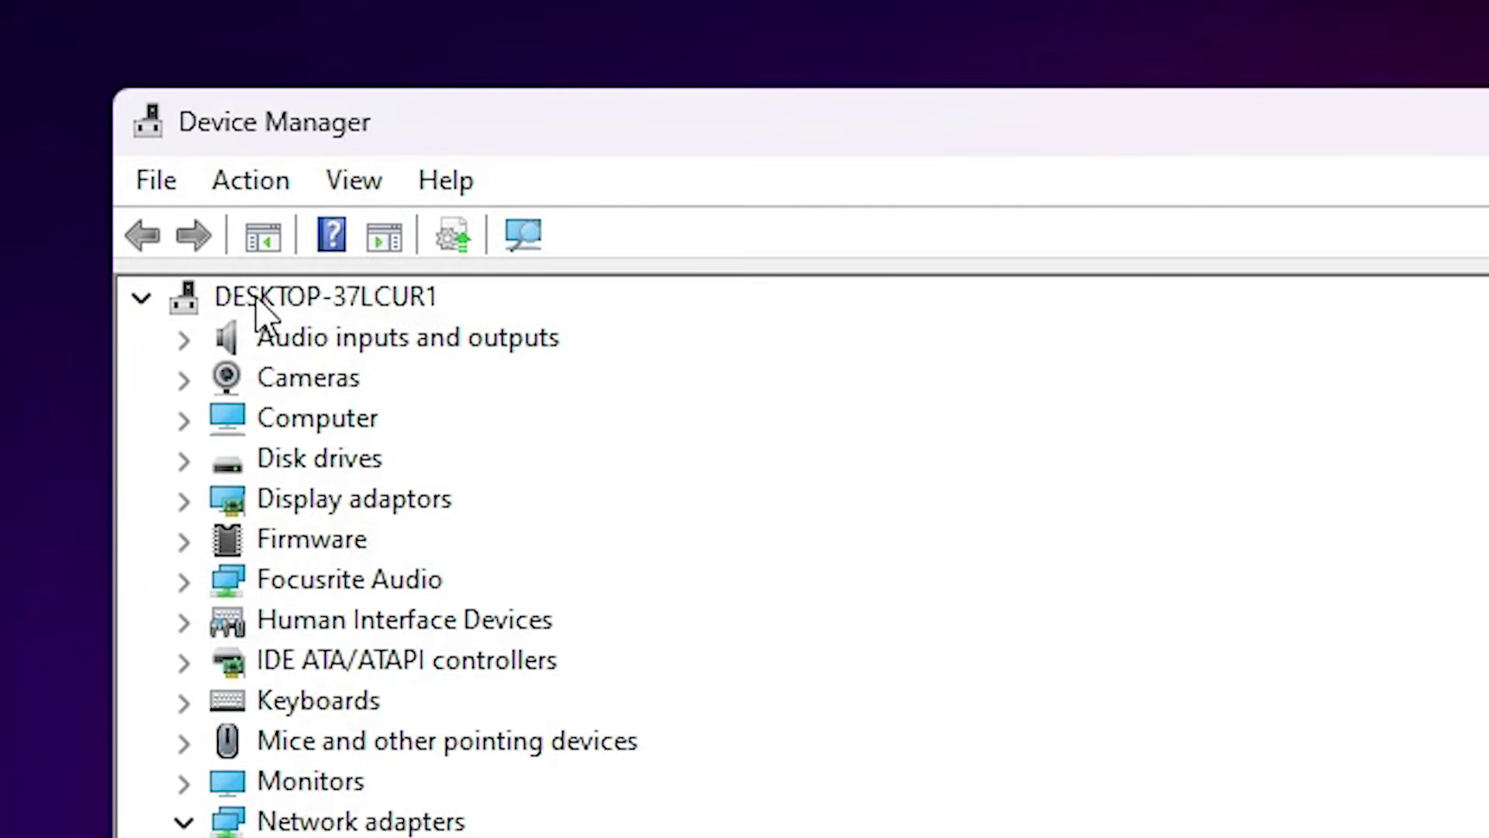
left_click(386, 298)
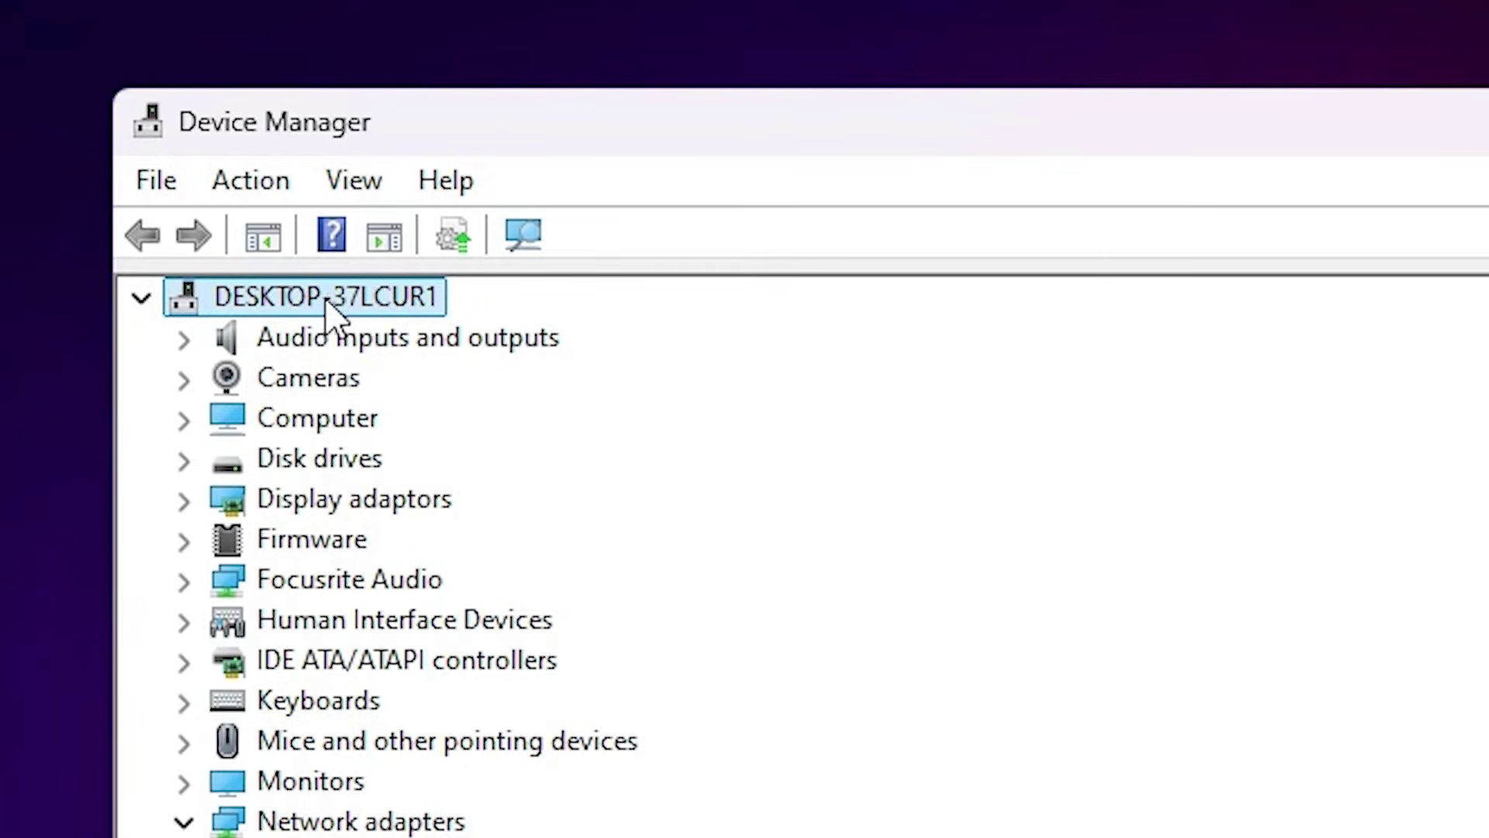
left_click(275, 190)
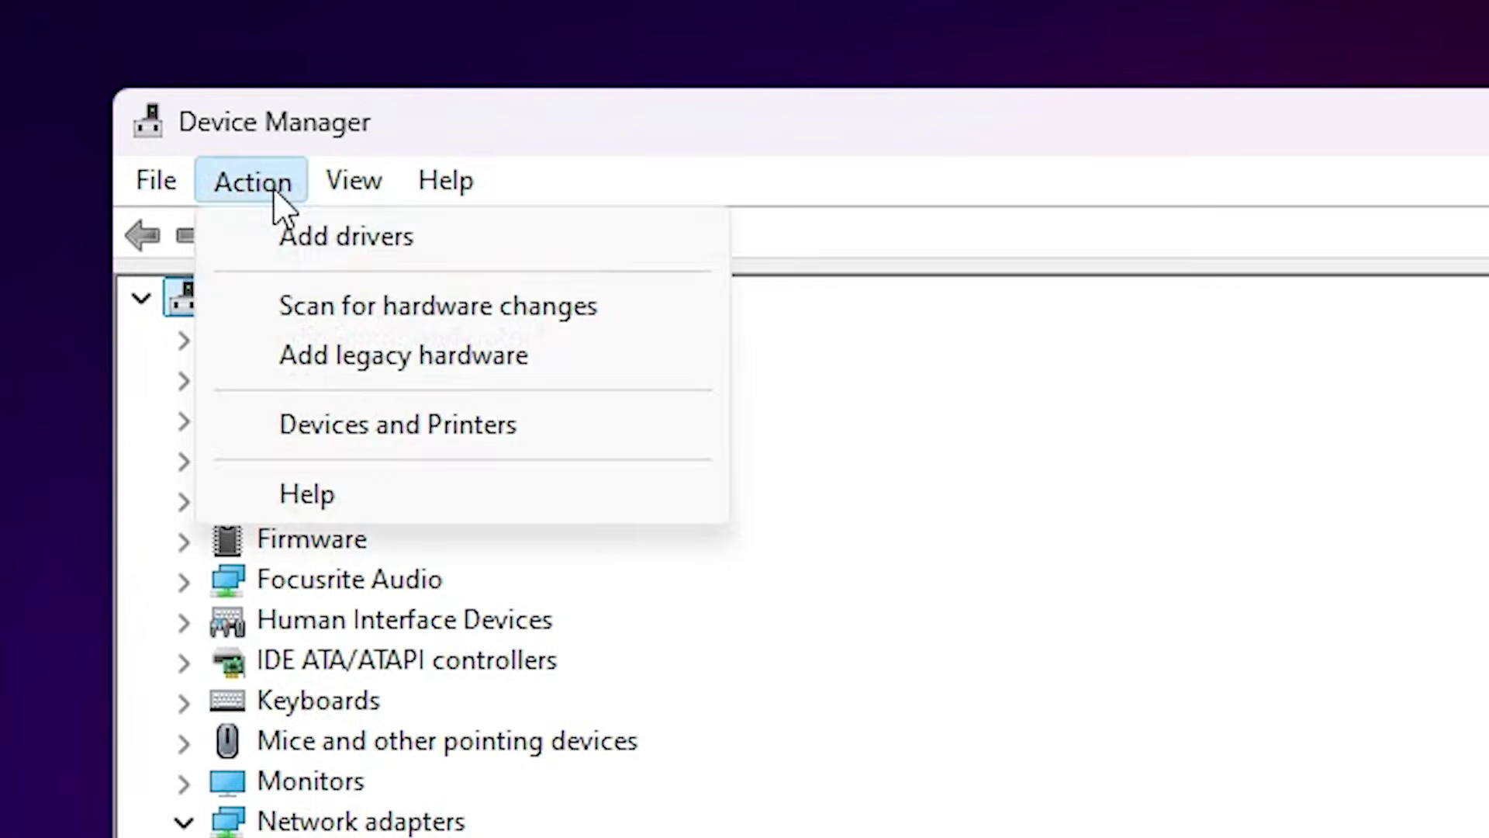
left_click(454, 365)
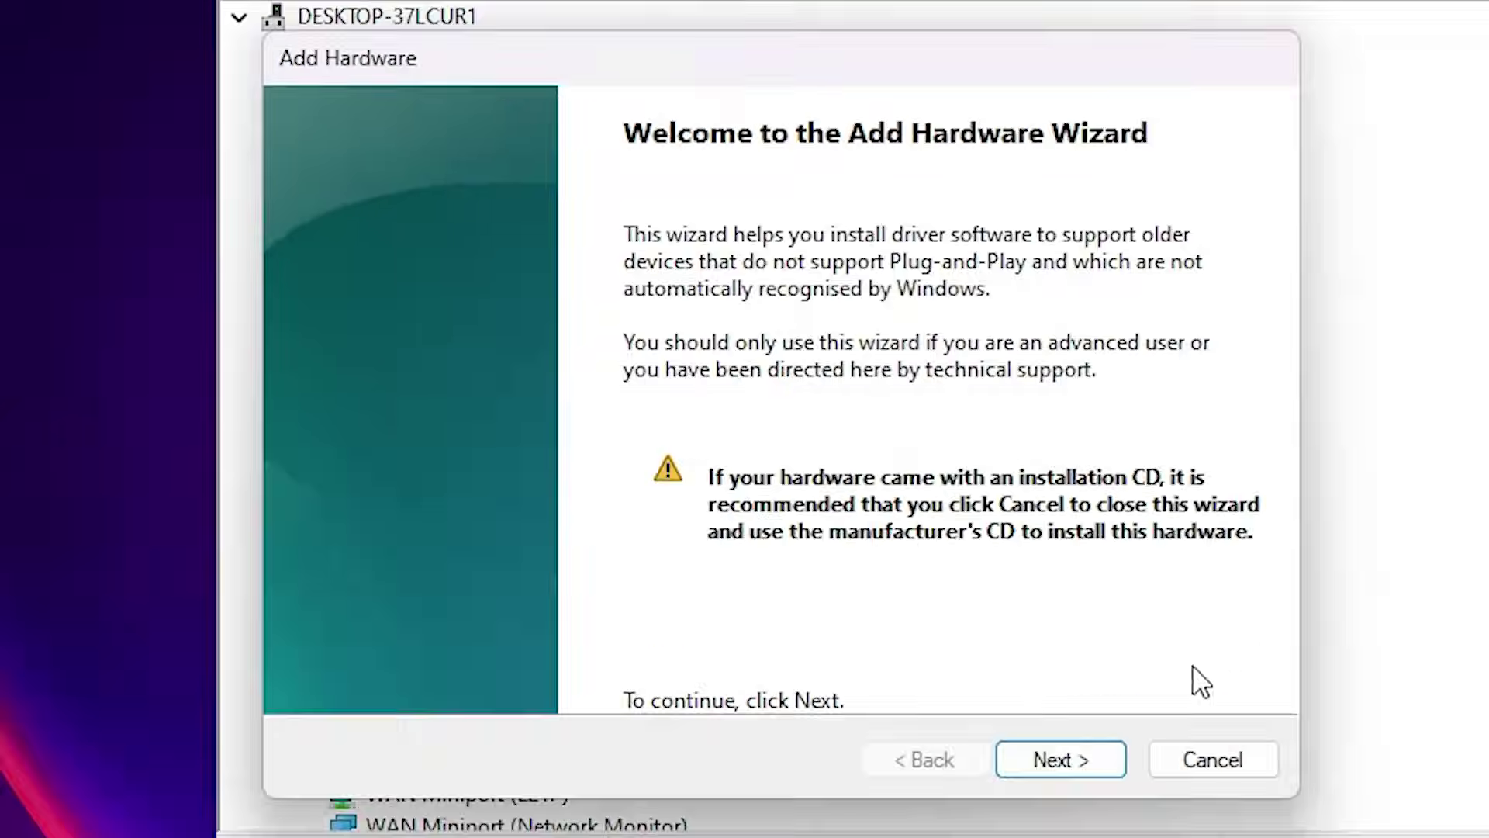
Step: In the Add Hardware wizard, choose manual selection with Show All Devices and opt for Have Disk
left_click(1110, 753)
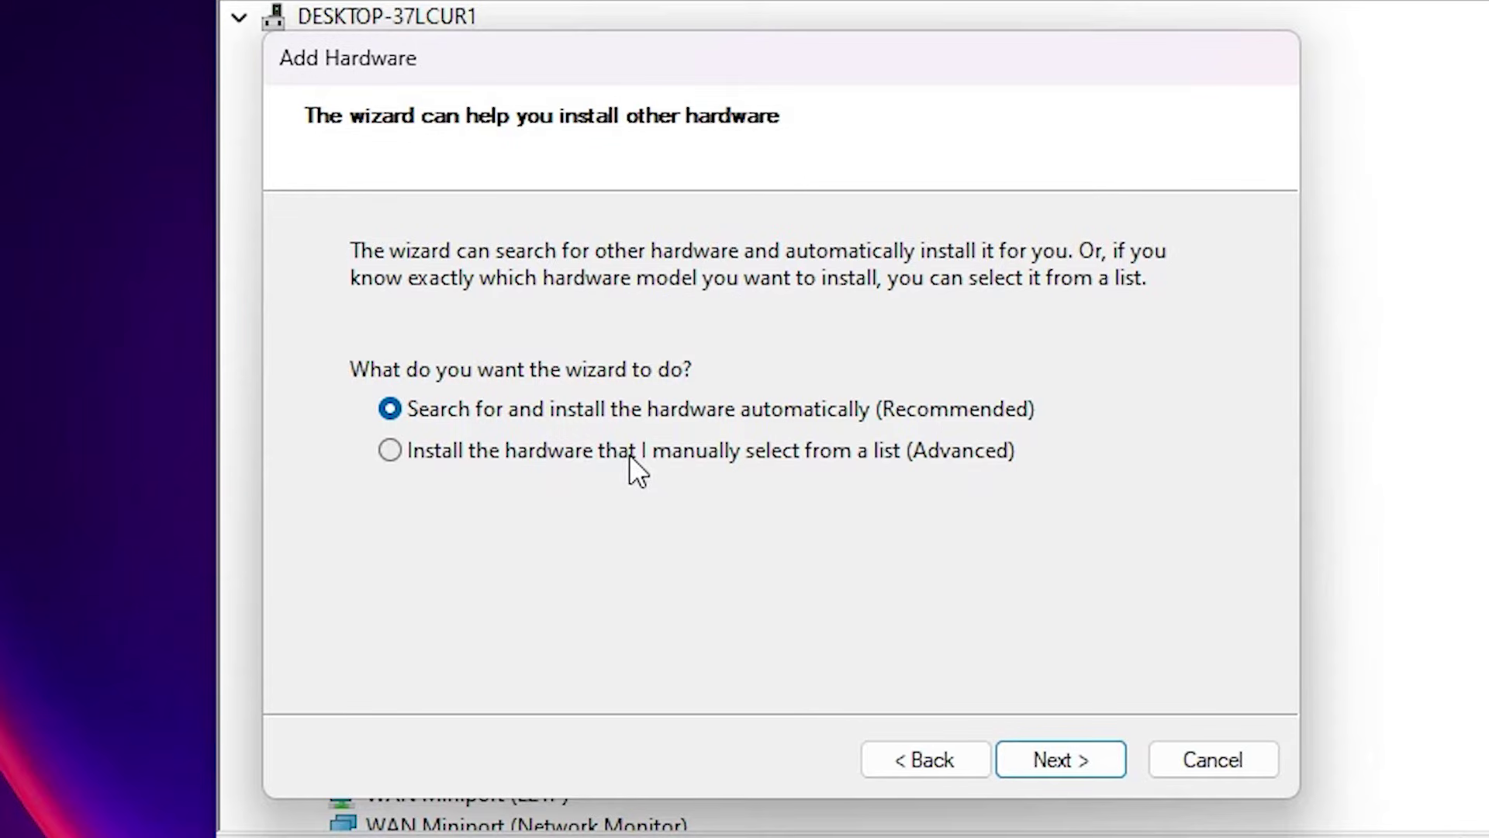
left_click(878, 453)
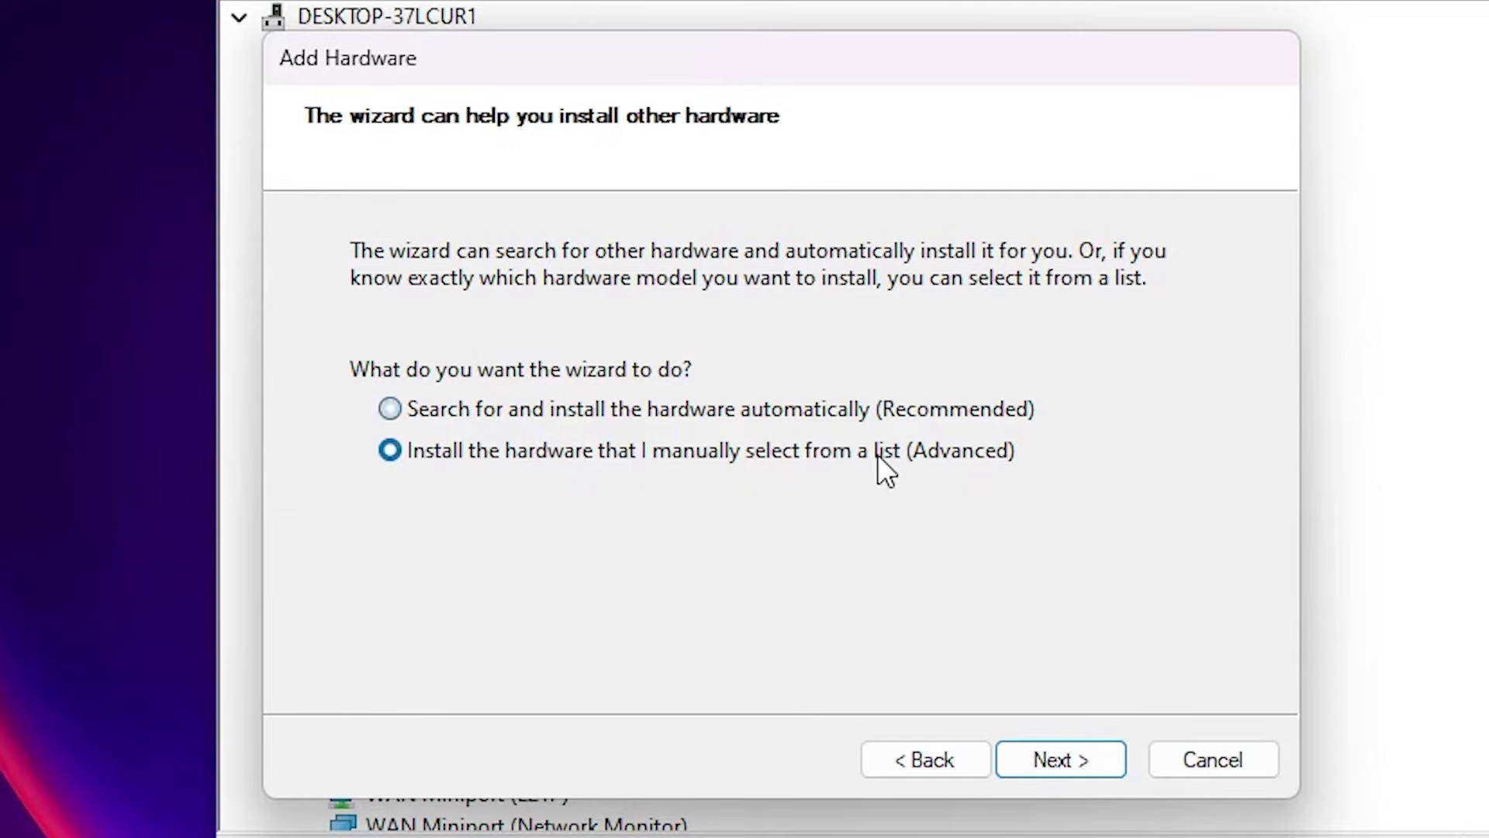
left_click(1105, 765)
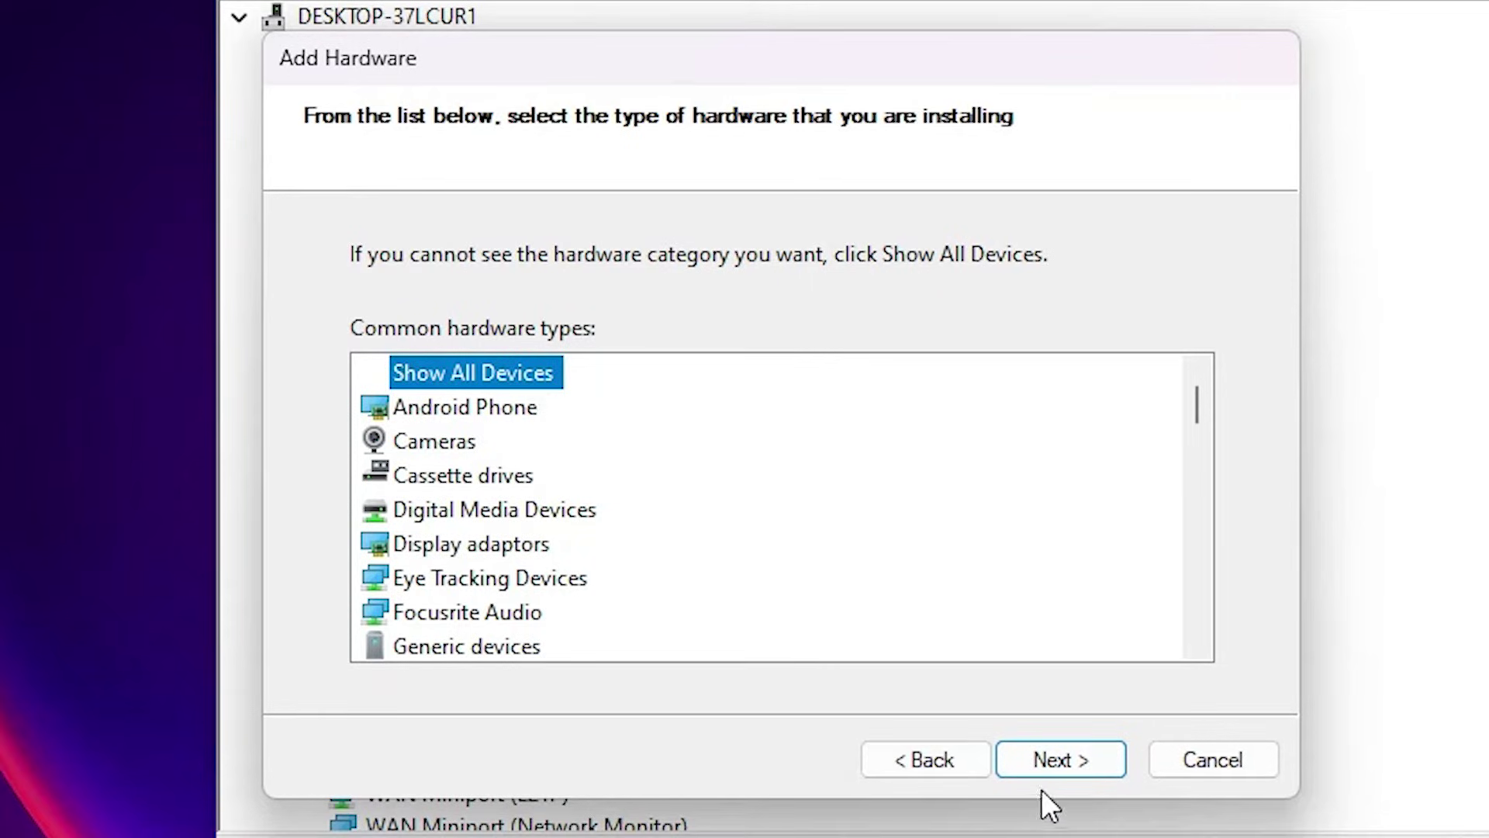
left_click(1041, 759)
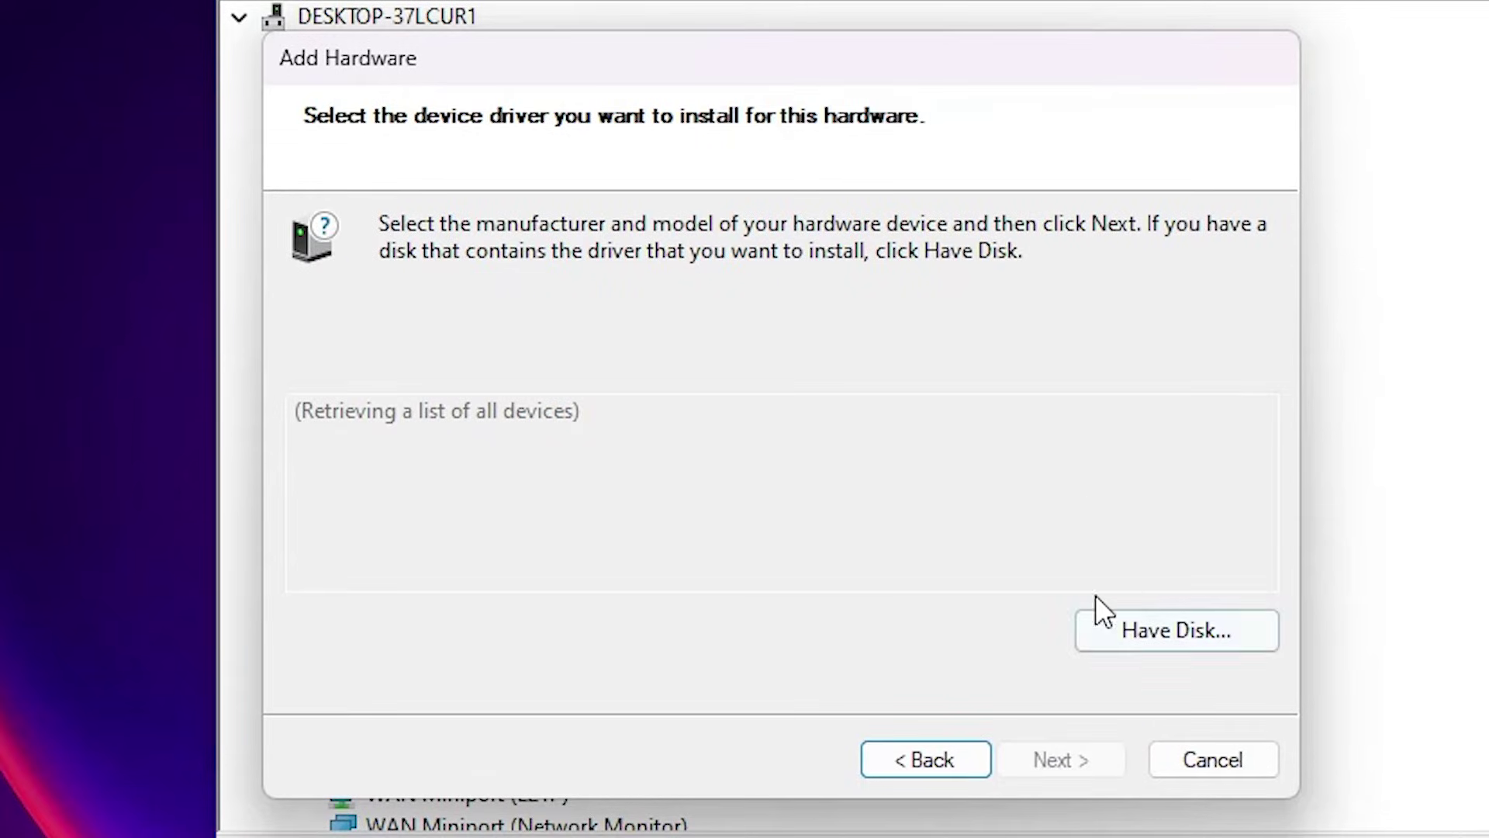
left_click(1180, 638)
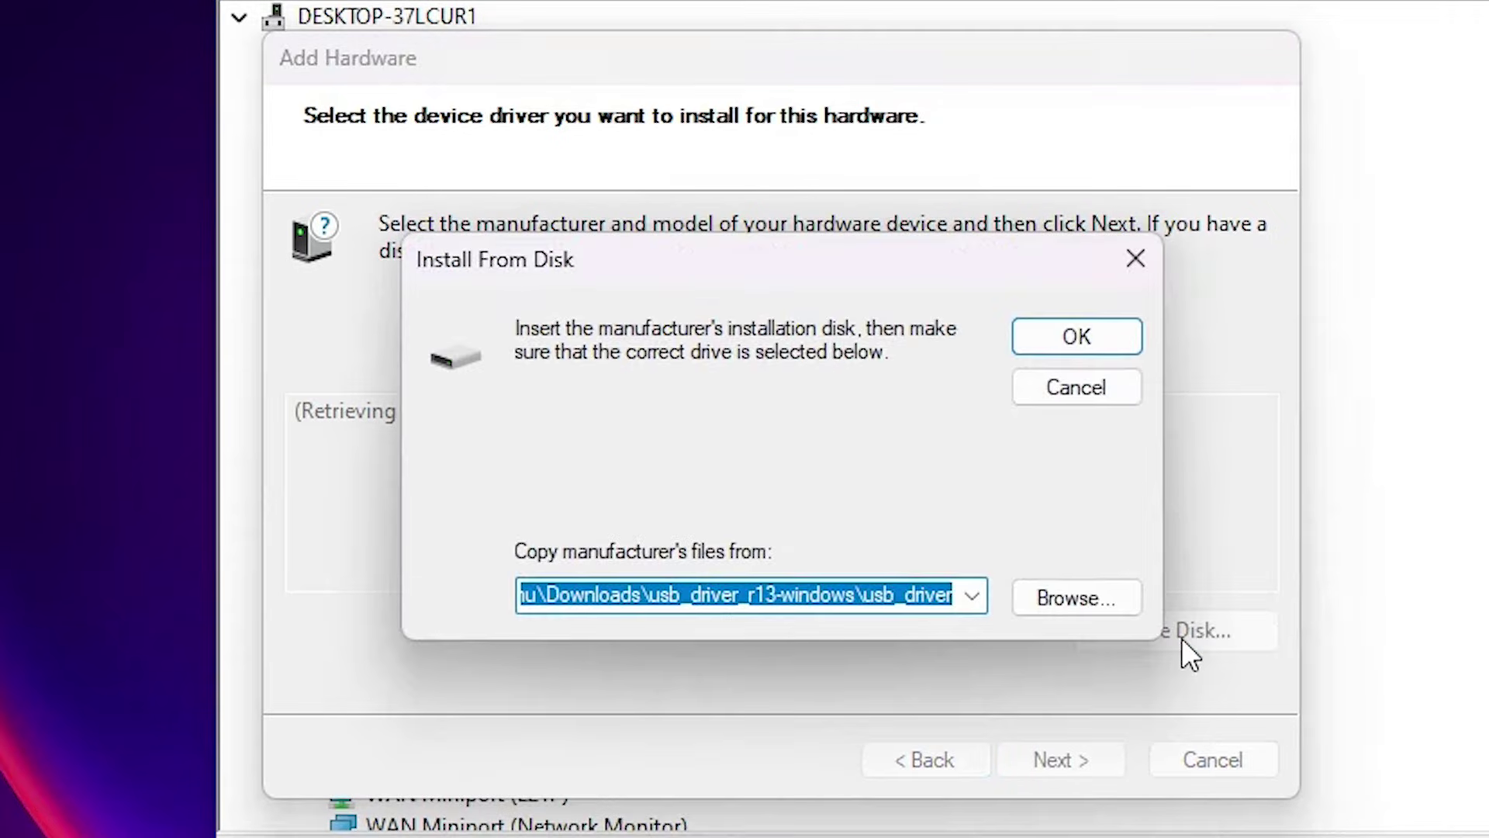
Step: Browse to usb_driver_r13-windows\usb_driver\android_winusb.inf and load its Android interface models
left_click(1093, 608)
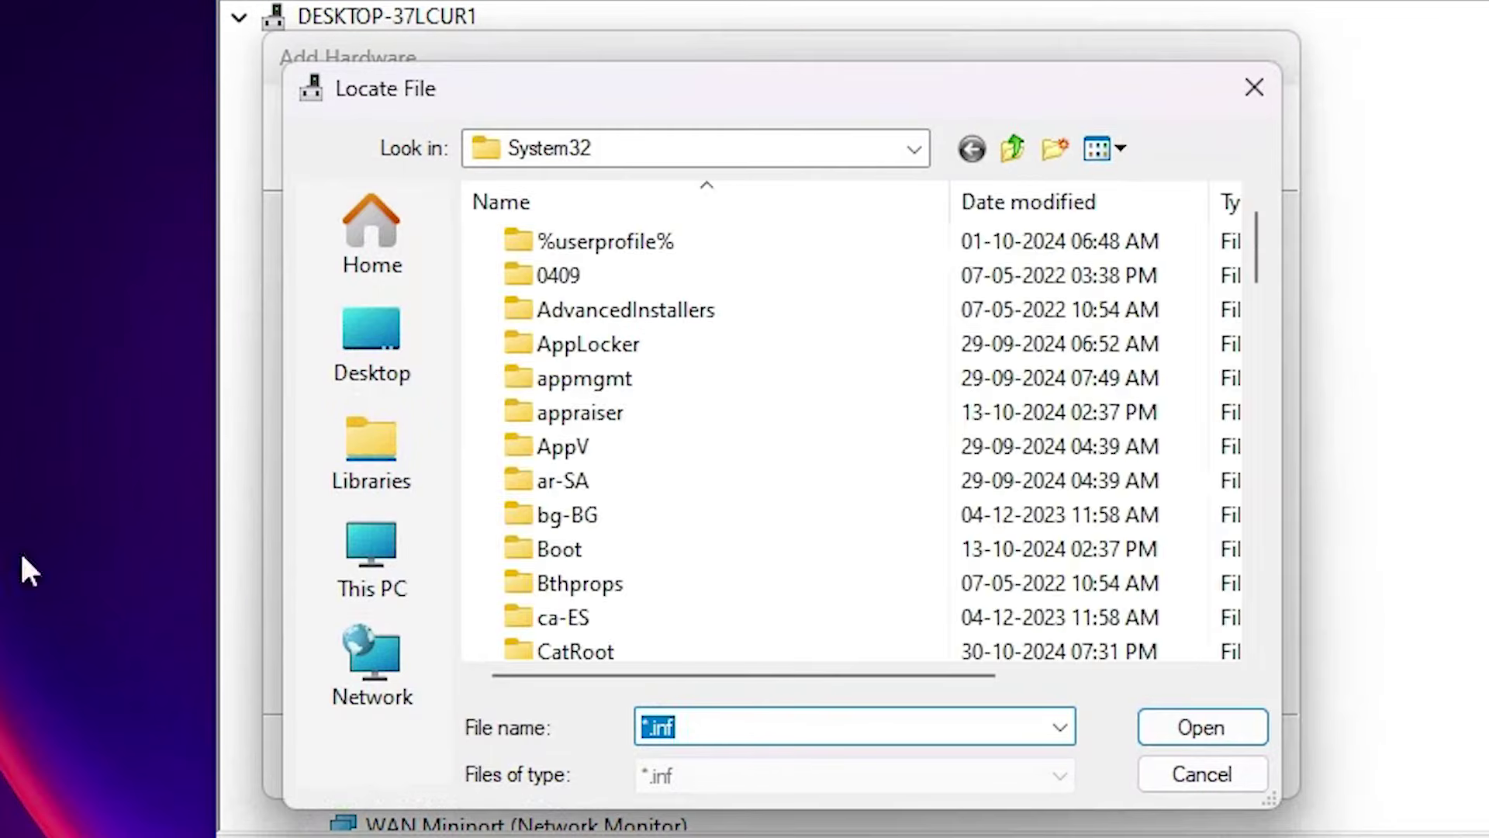
left_click(404, 372)
scroll(648, 466, "down", 5)
left_click(649, 614)
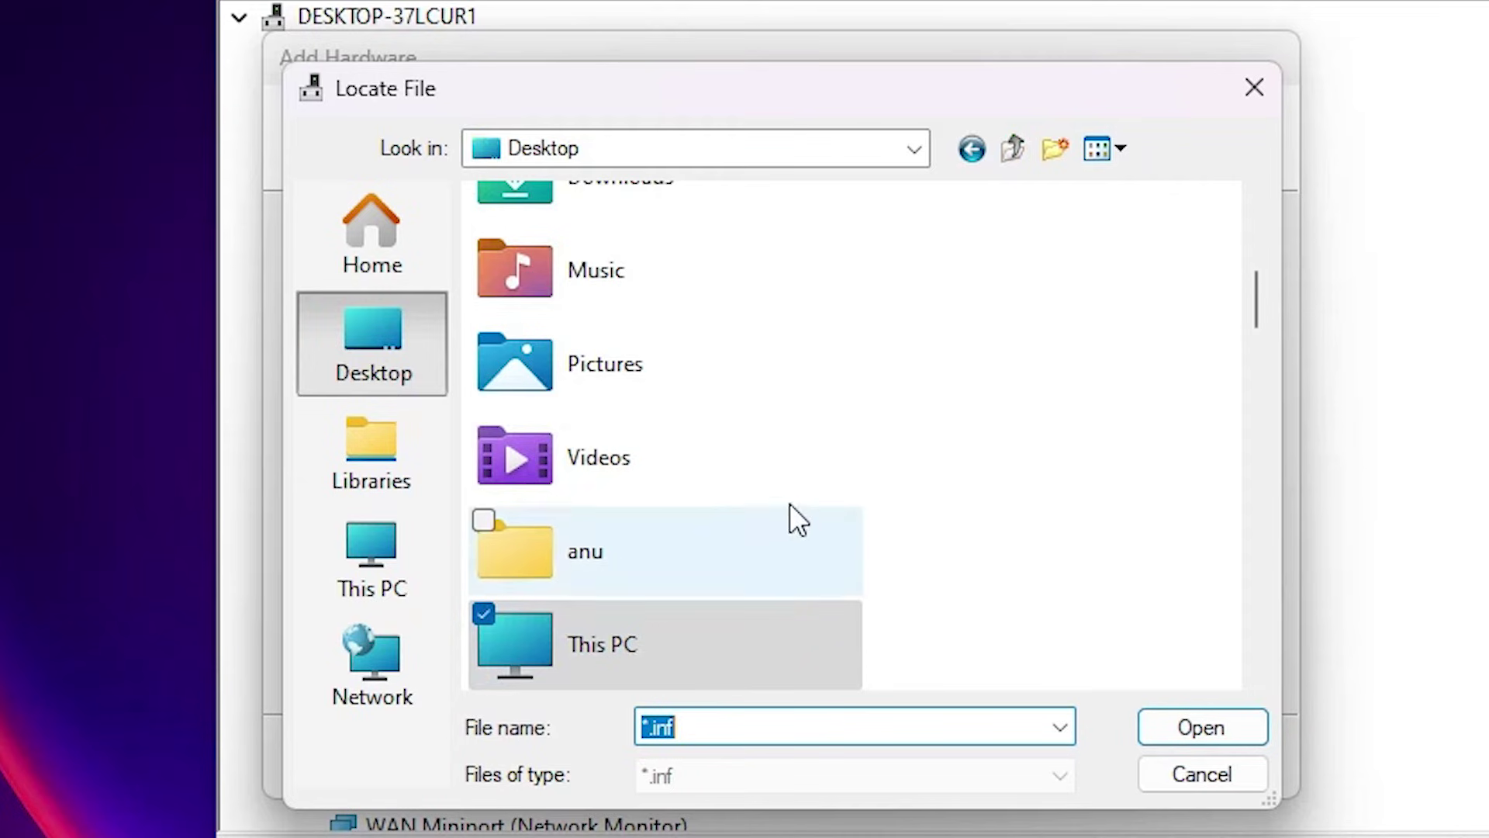
type("u")
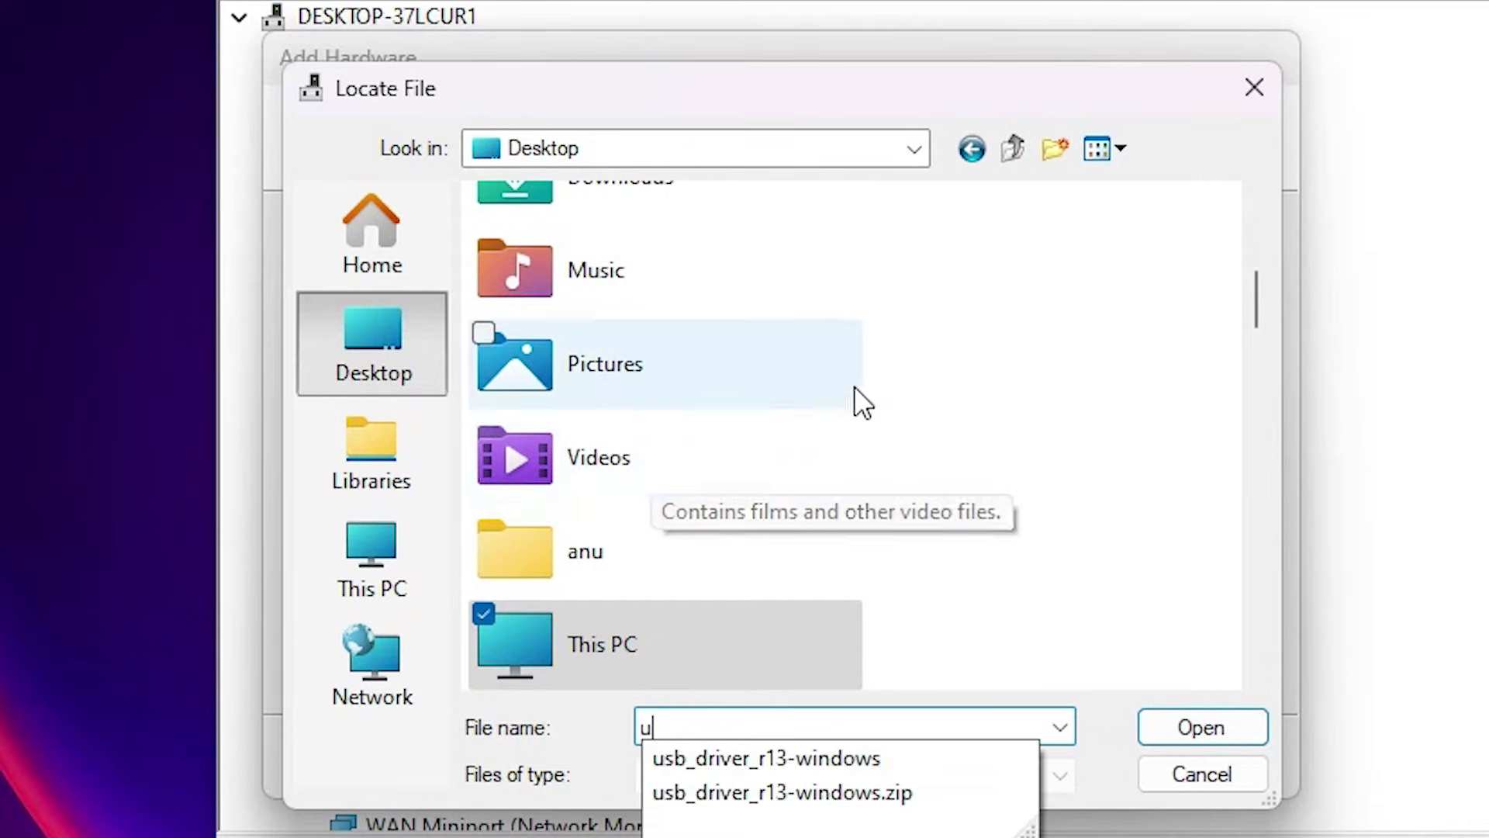
left_click(696, 484)
scroll(696, 481, "down", 10)
left_click(659, 481)
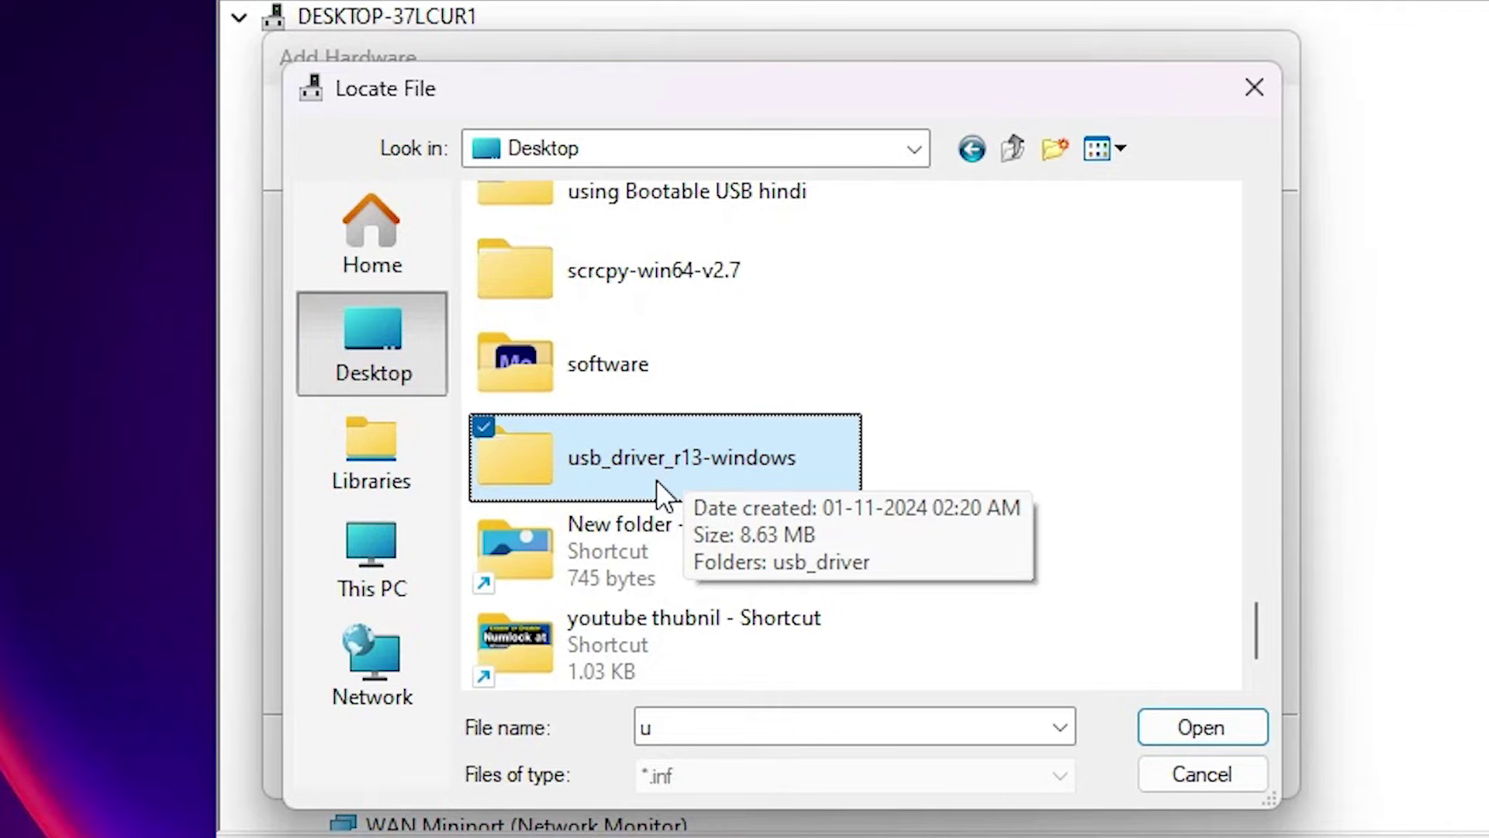
double_click(703, 463)
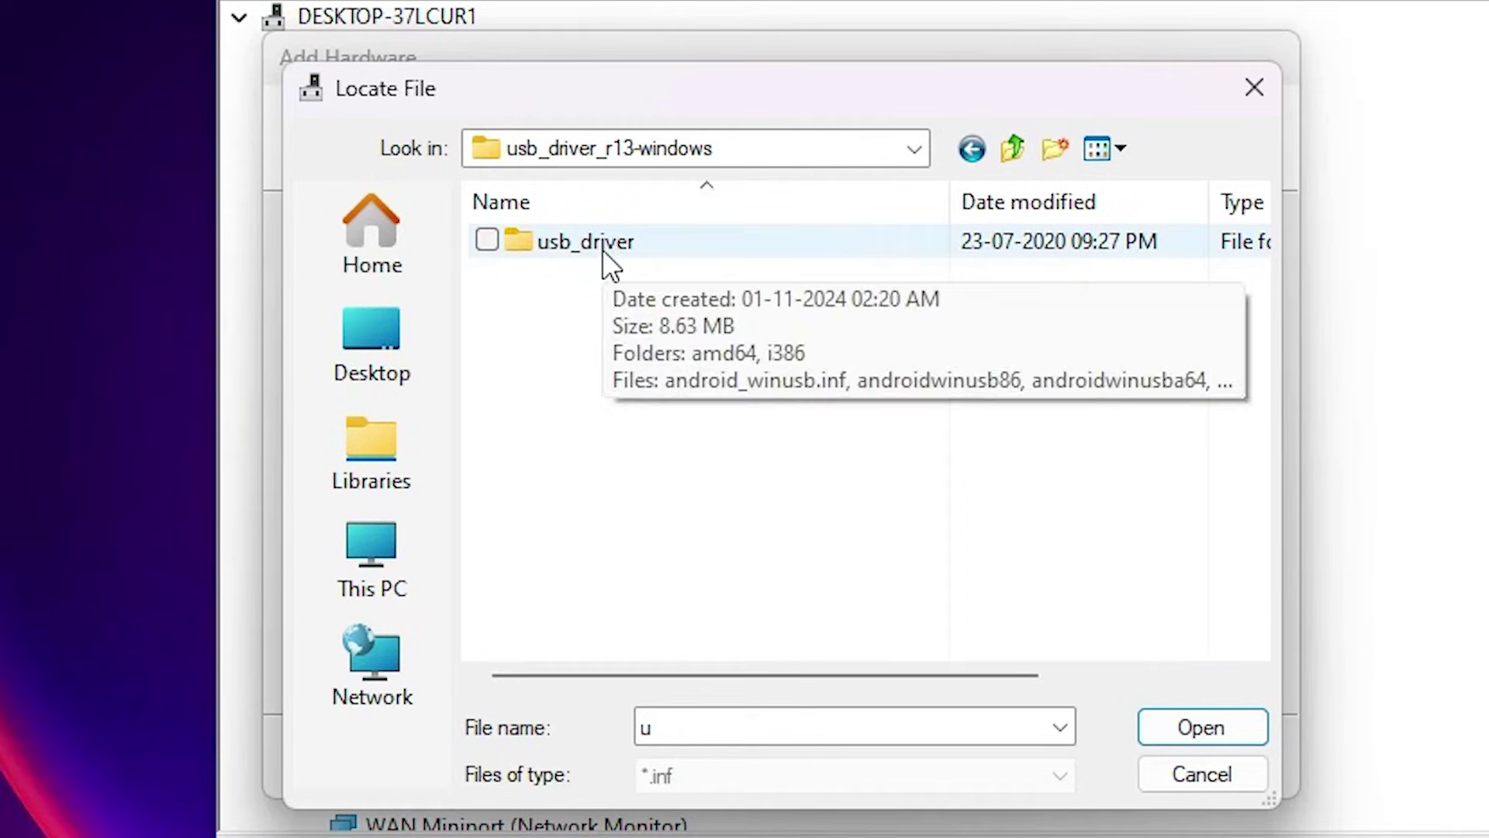
double_click(601, 242)
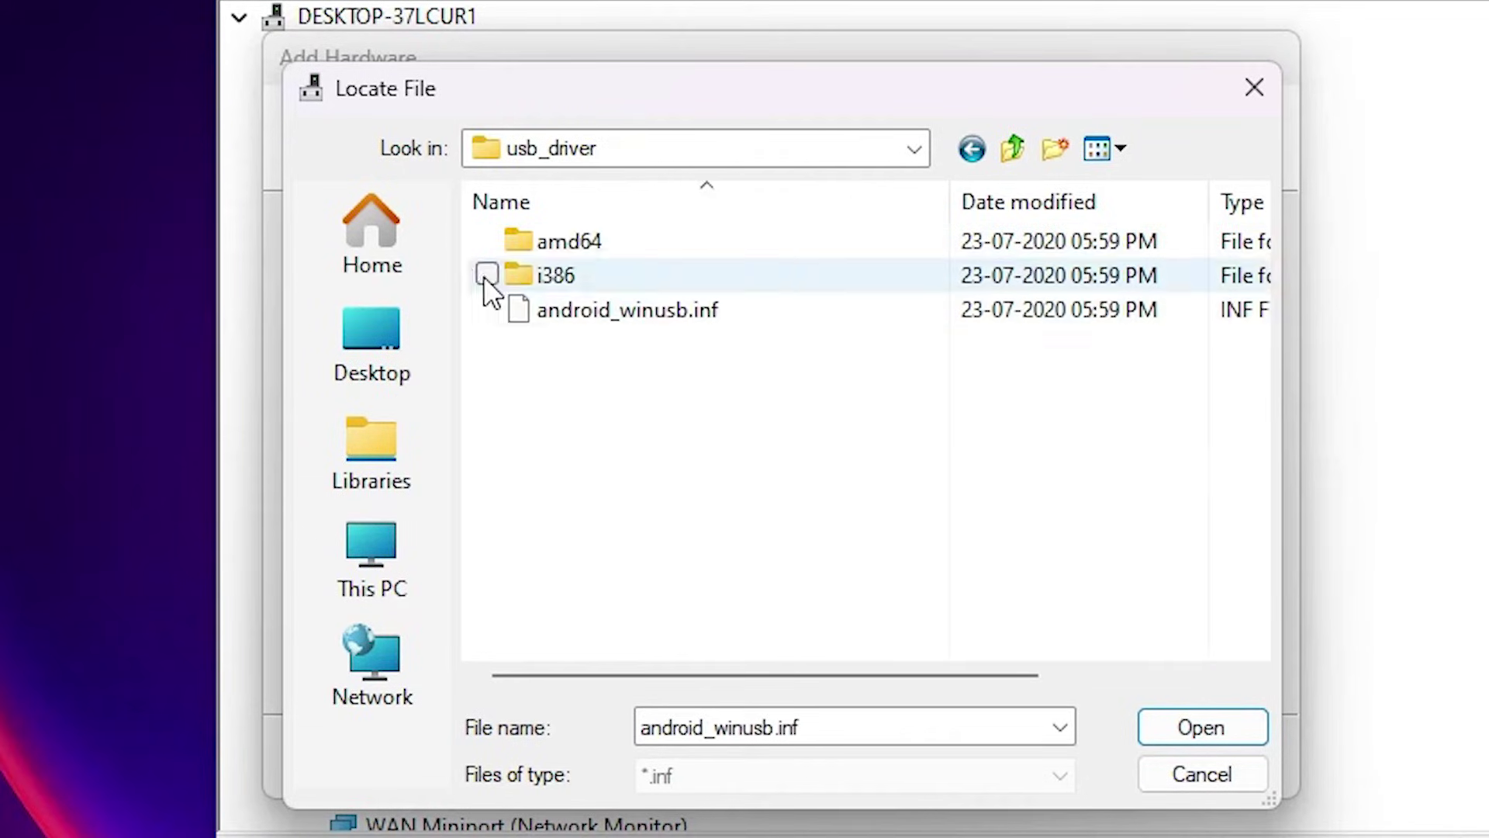
left_click(624, 310)
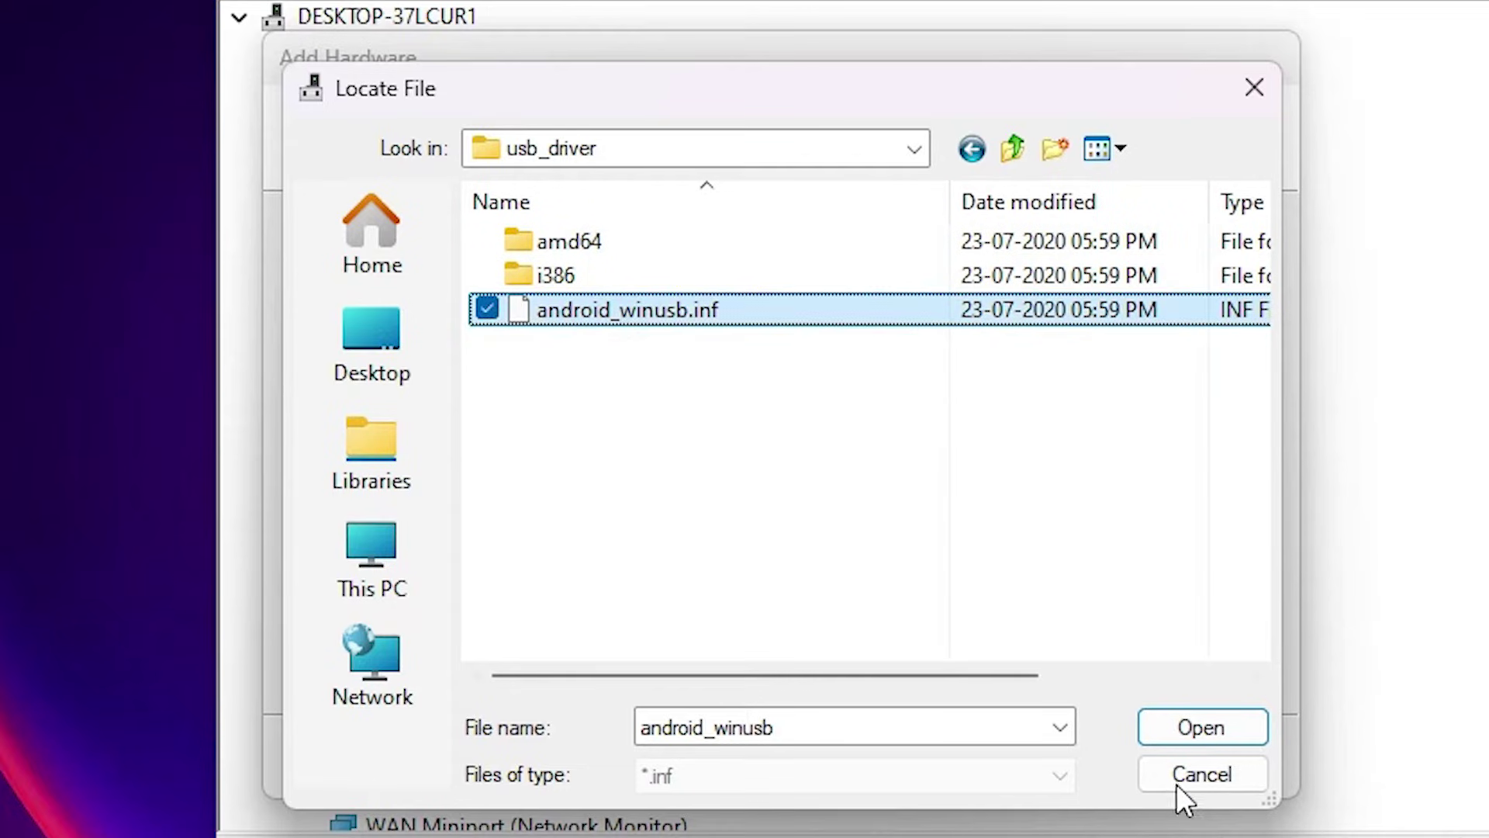
left_click(1182, 737)
left_click(1131, 335)
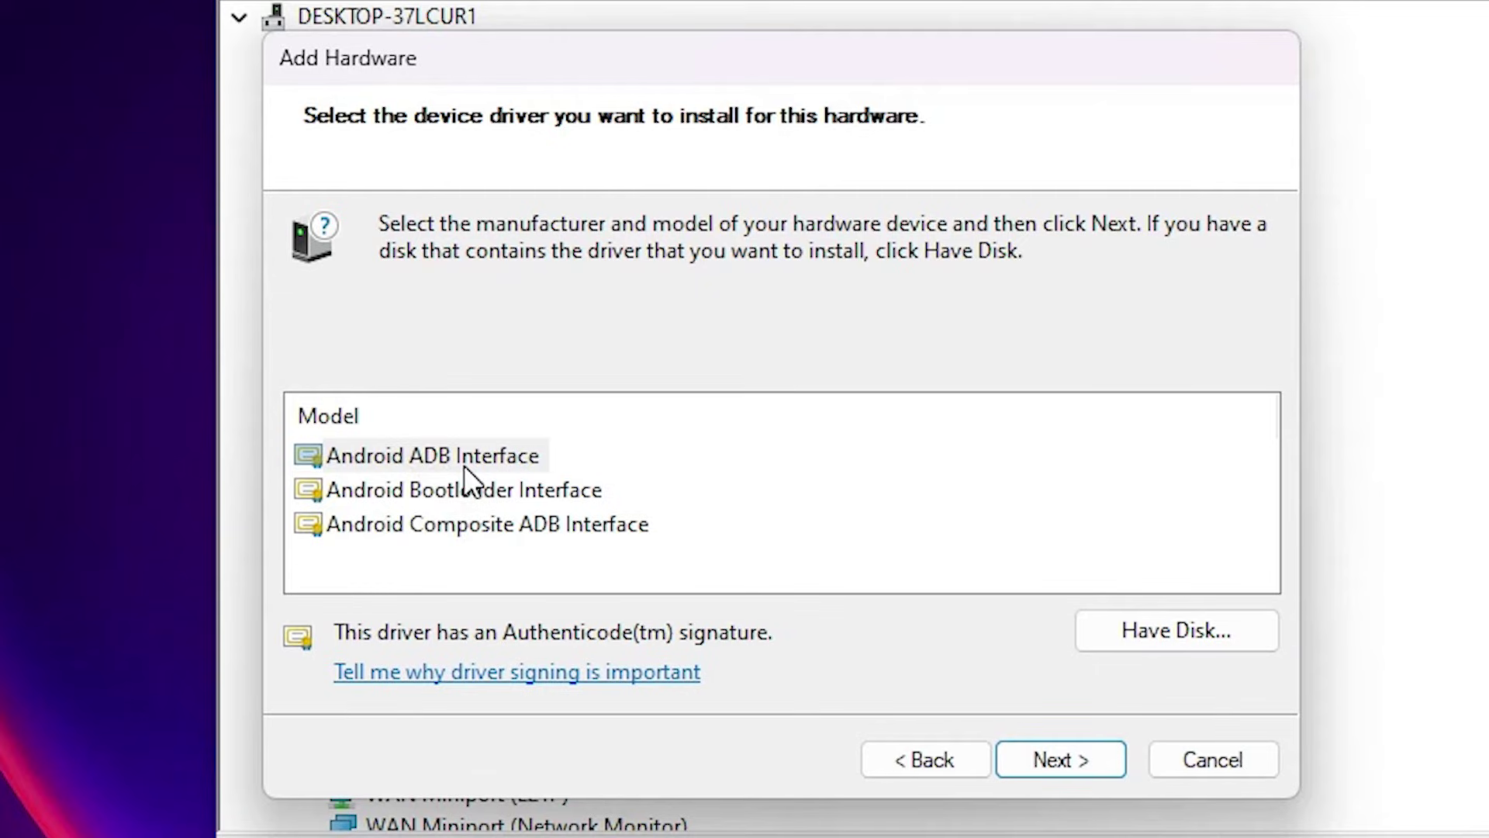
Step: Install the Android ADB Interface model and finish the wizard
left_click(499, 456)
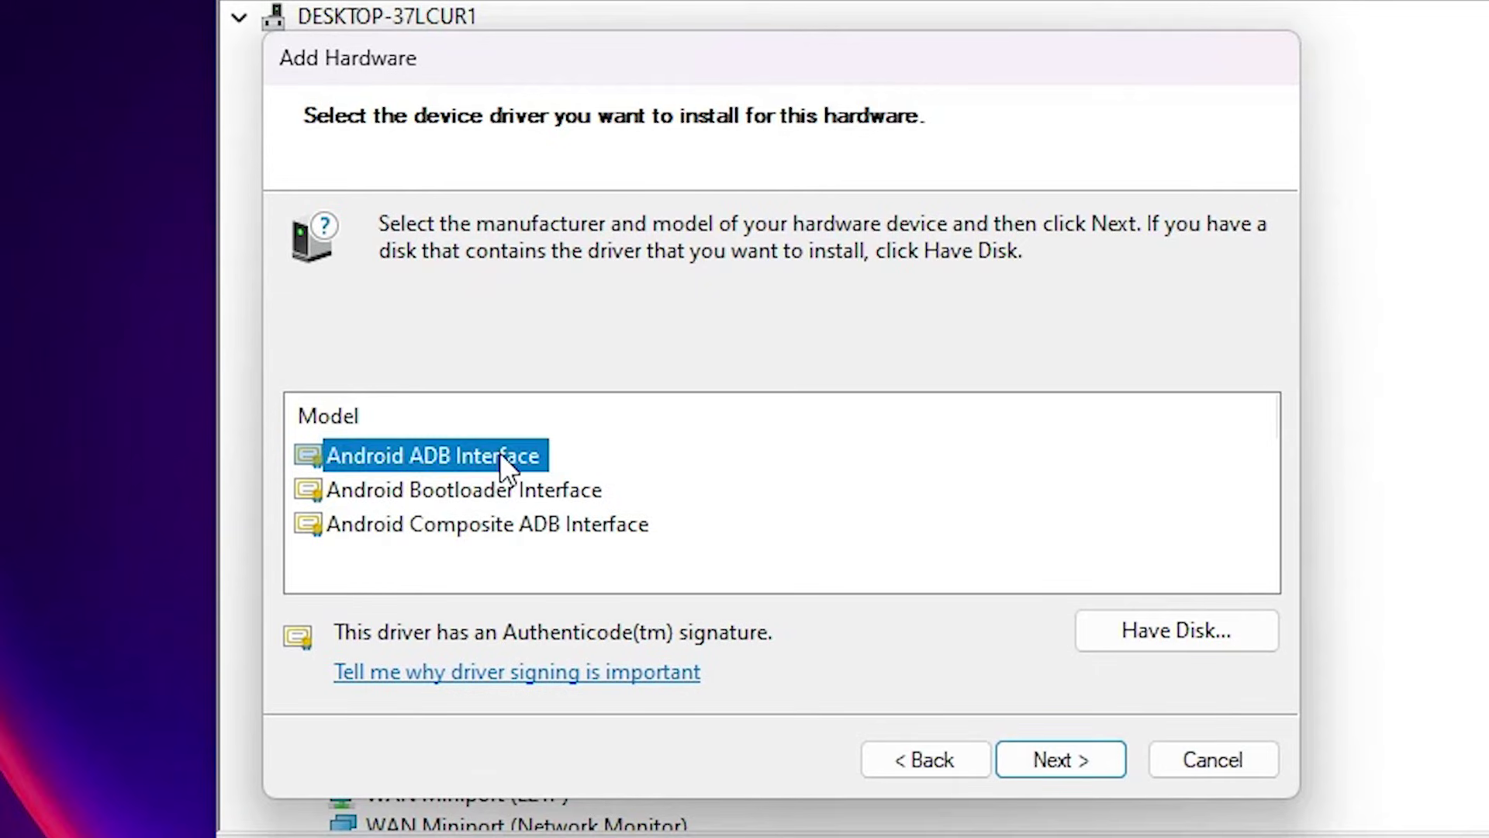
left_click(1085, 764)
left_click(1051, 755)
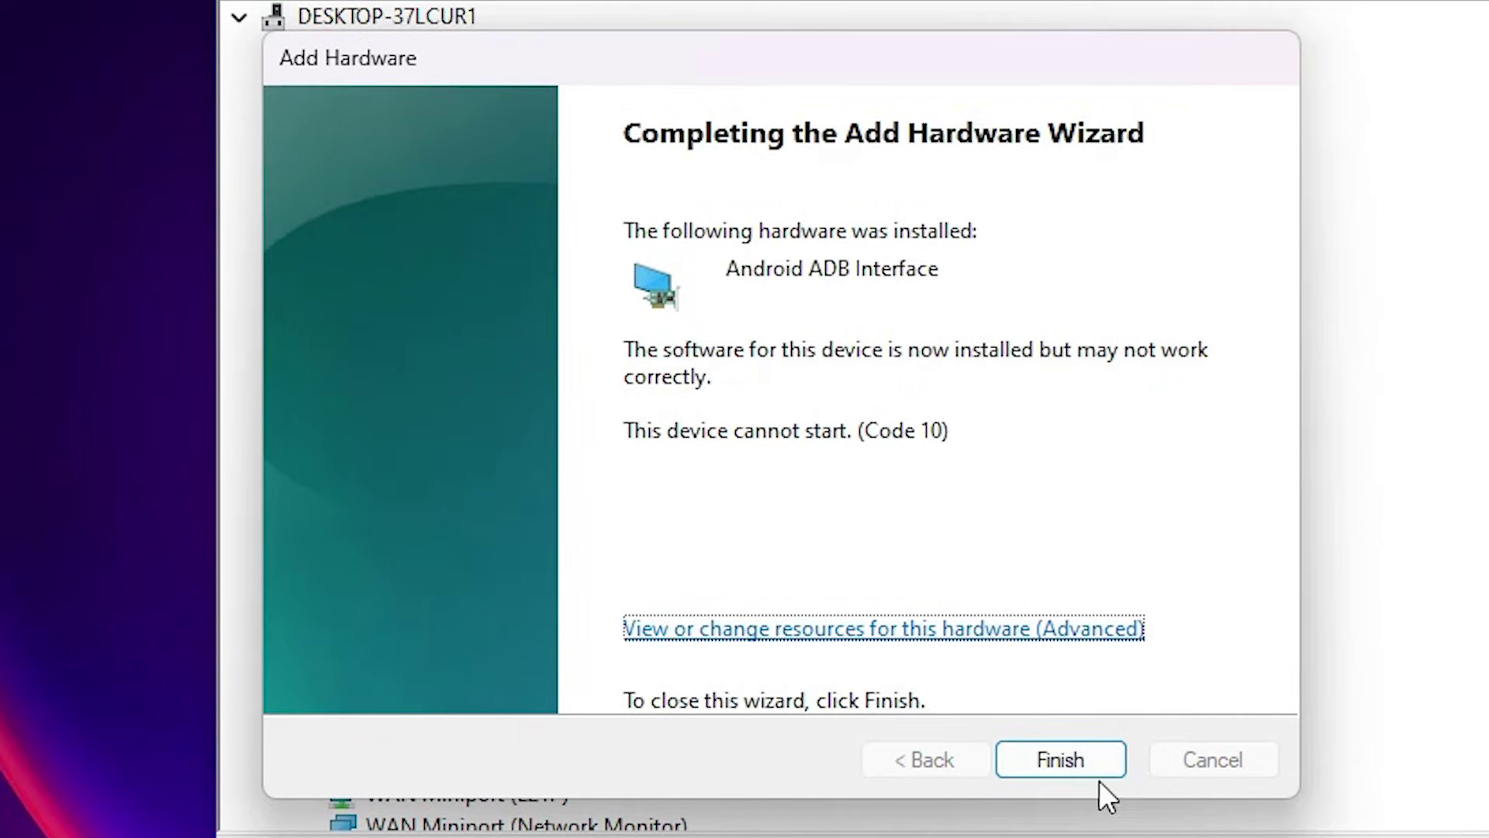
left_click(1097, 770)
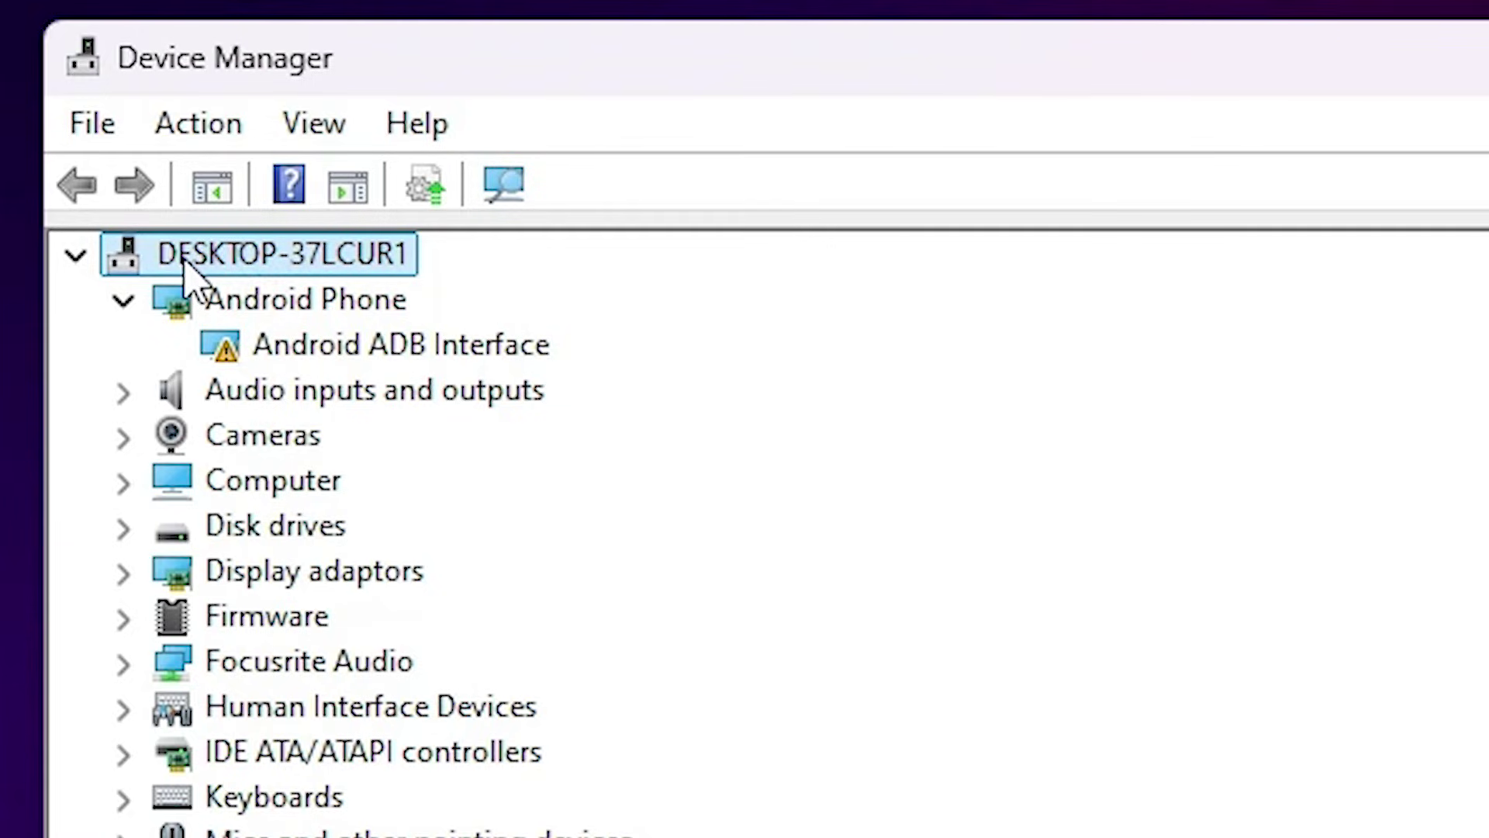
left_click(208, 132)
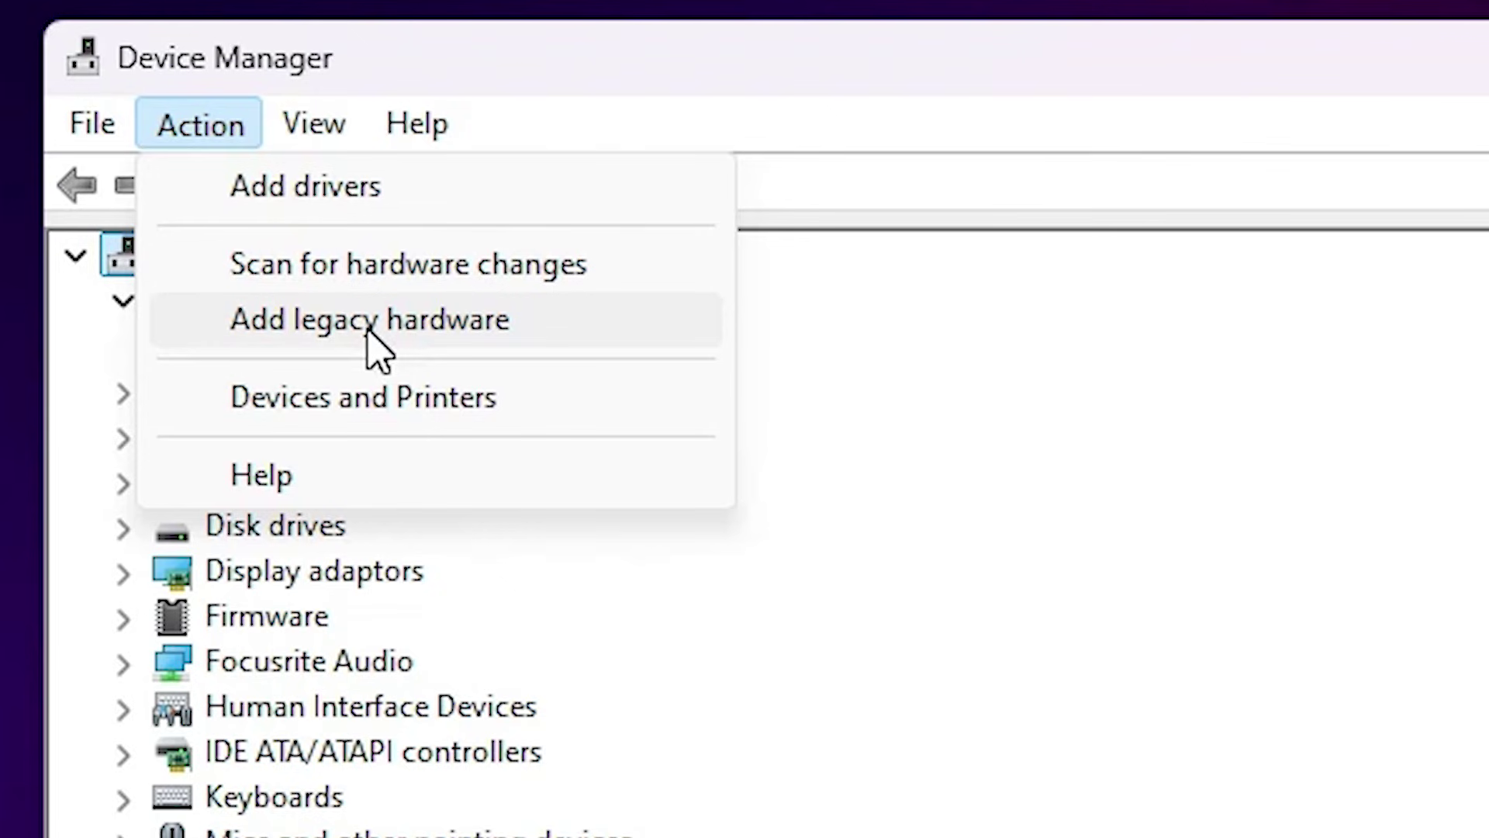
Step: Rerun Add legacy hardware with manual selection, Show All Devices and Have Disk set to android_winusb.inf
left_click(422, 335)
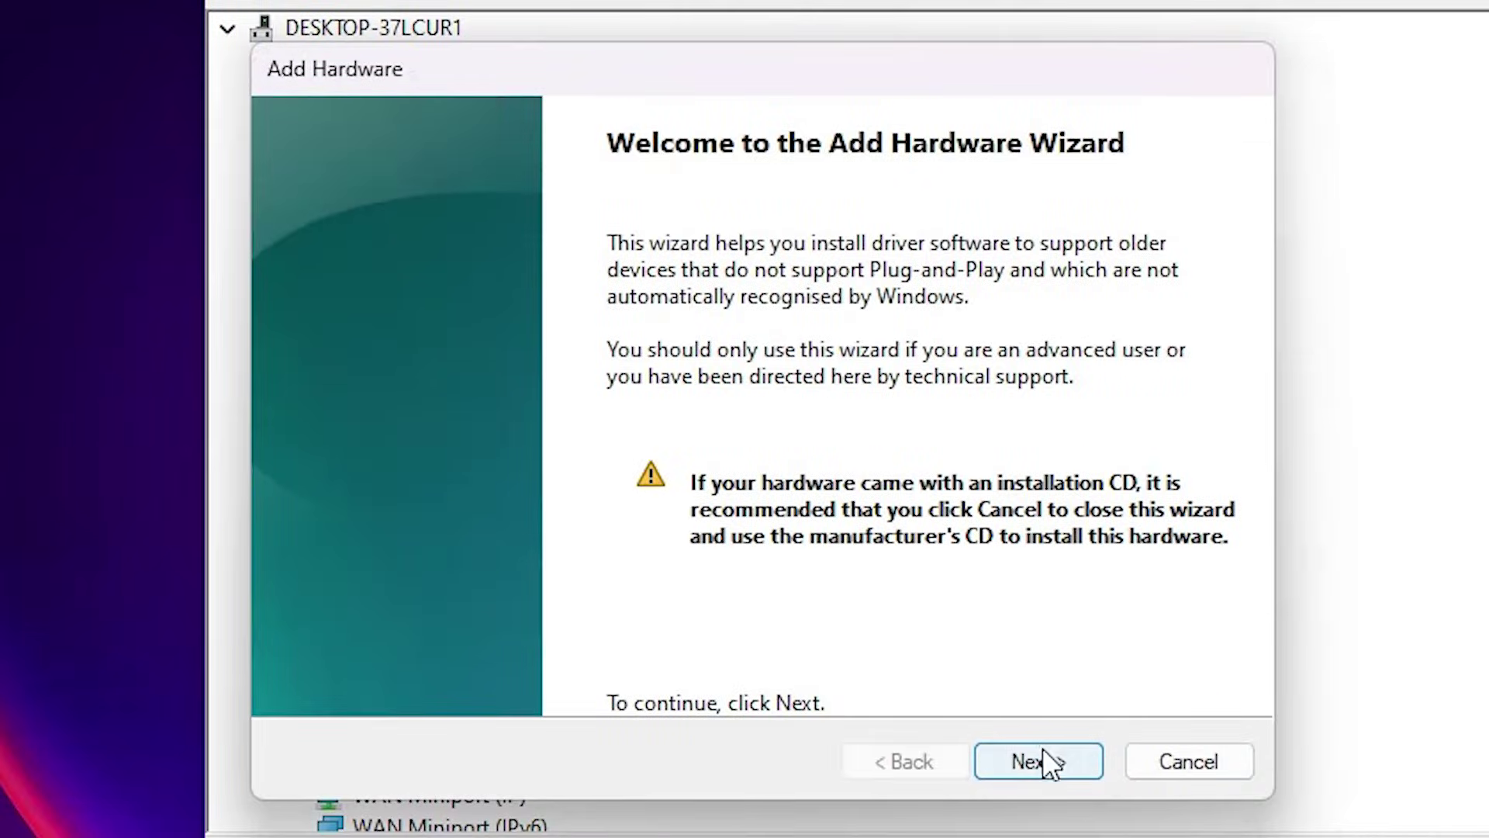
left_click(1043, 743)
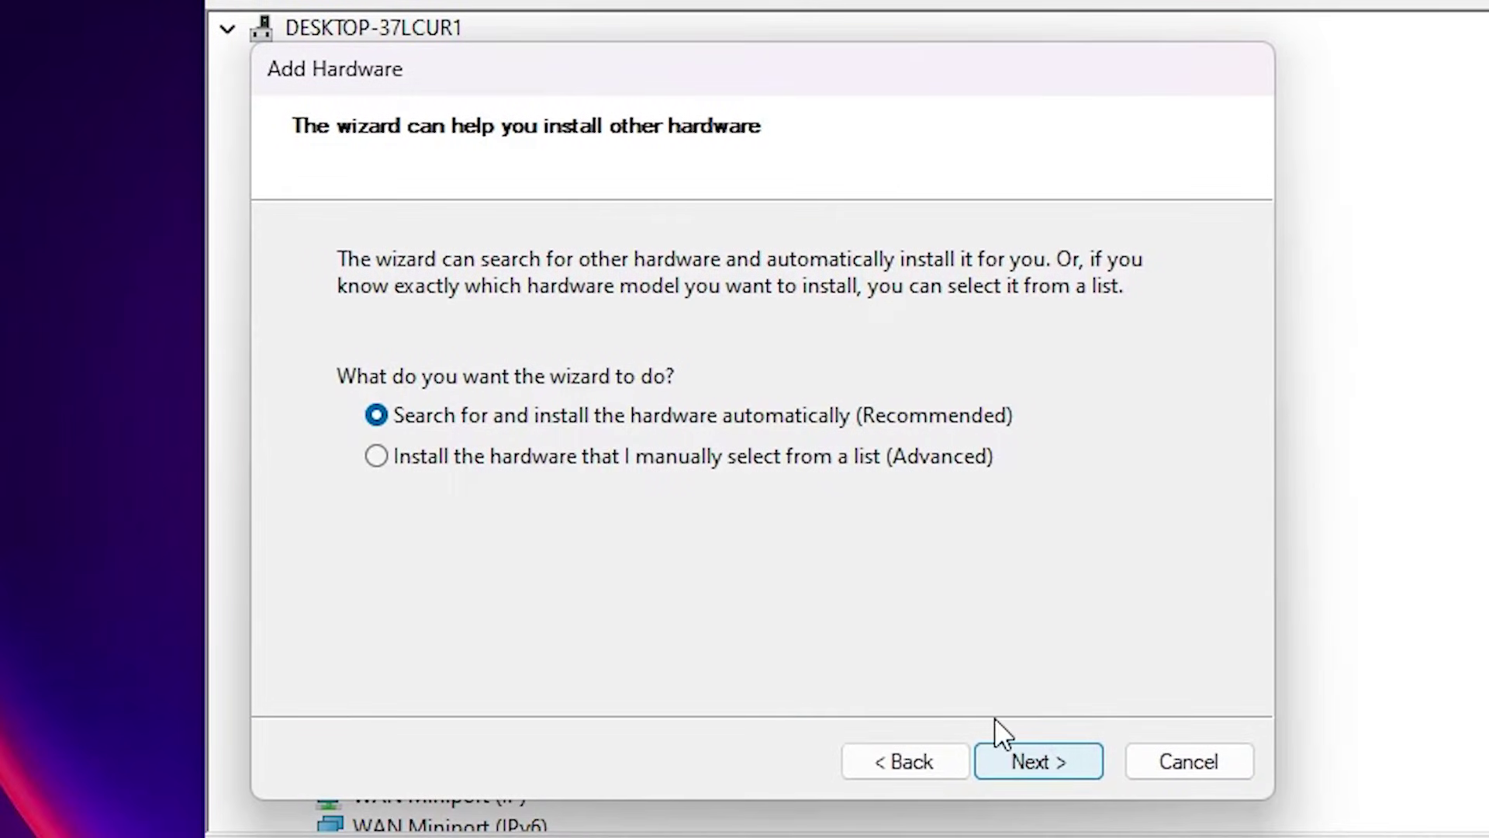
left_click(555, 457)
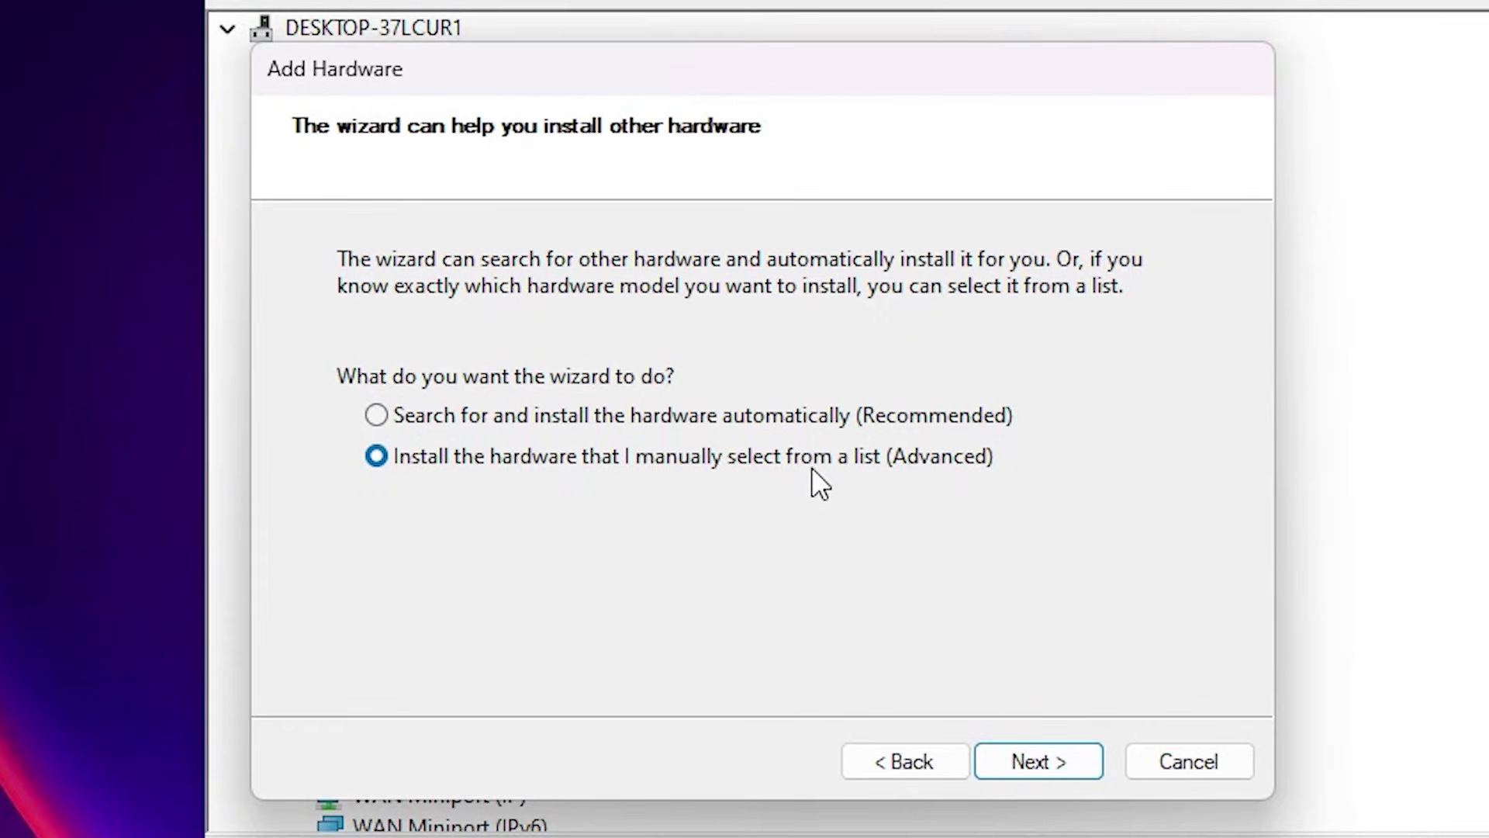
left_click(1056, 758)
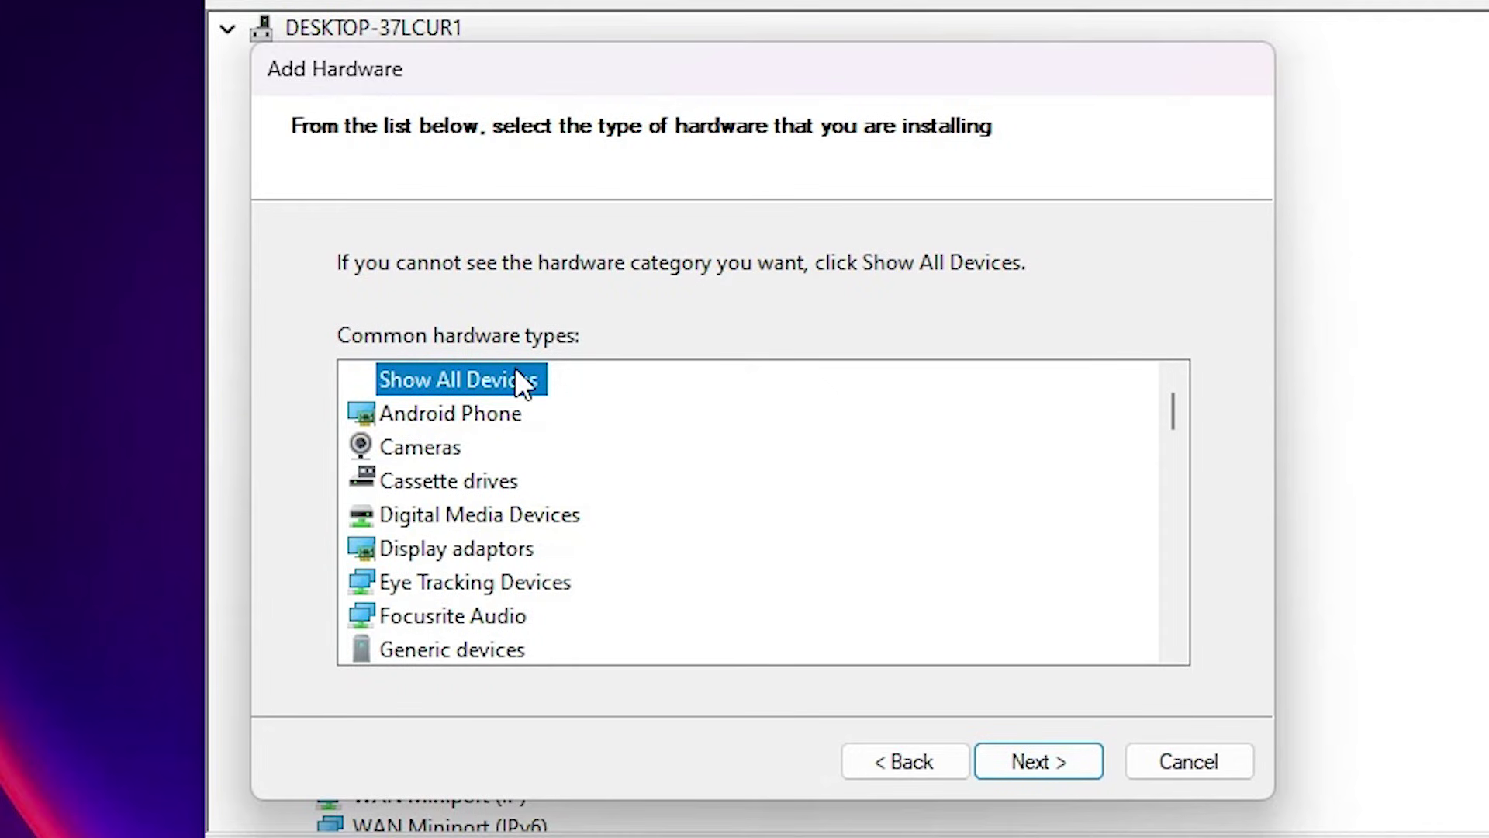
left_click(1086, 770)
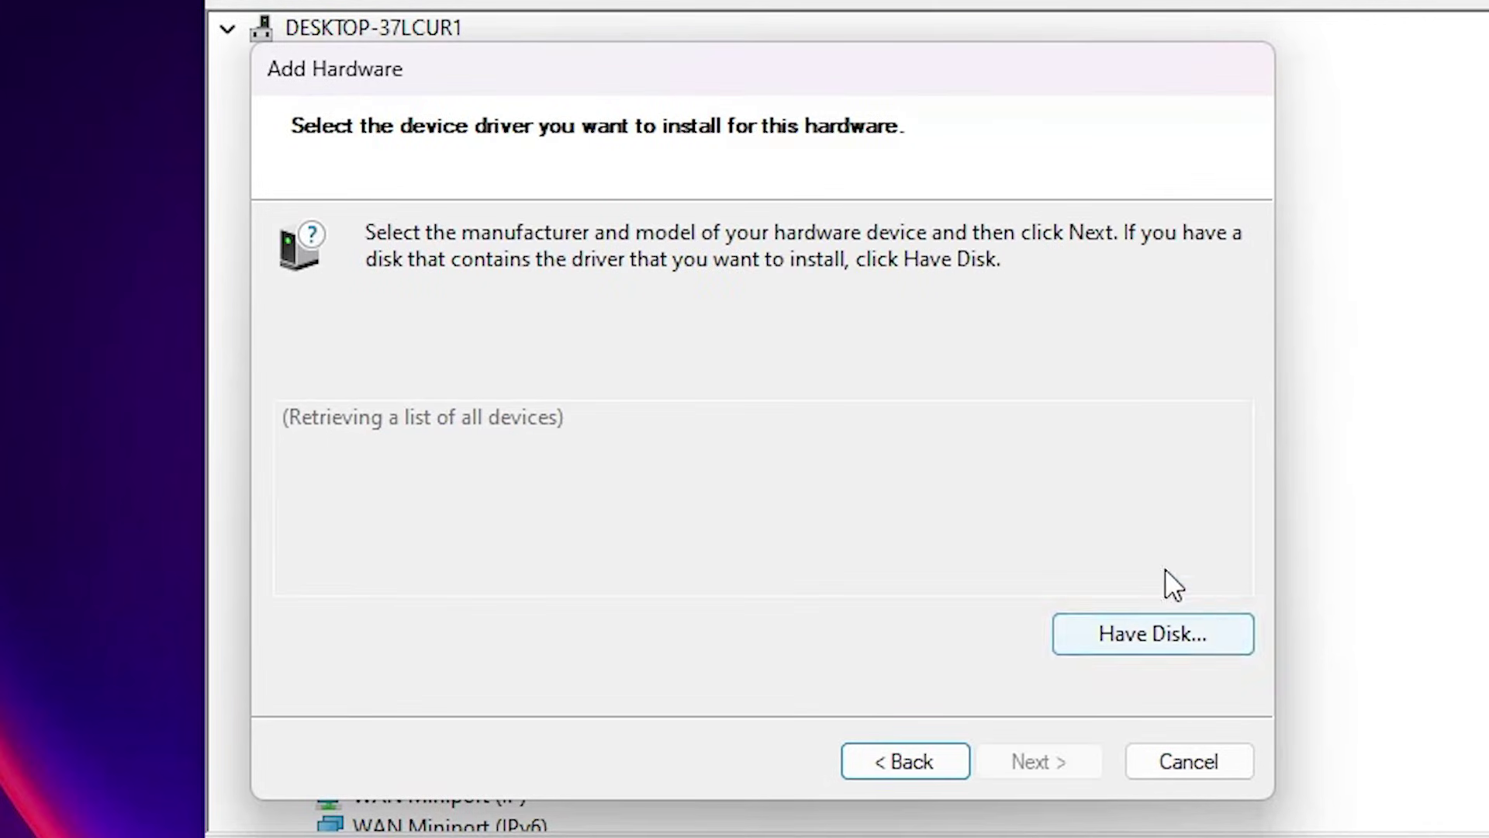
left_click(1172, 630)
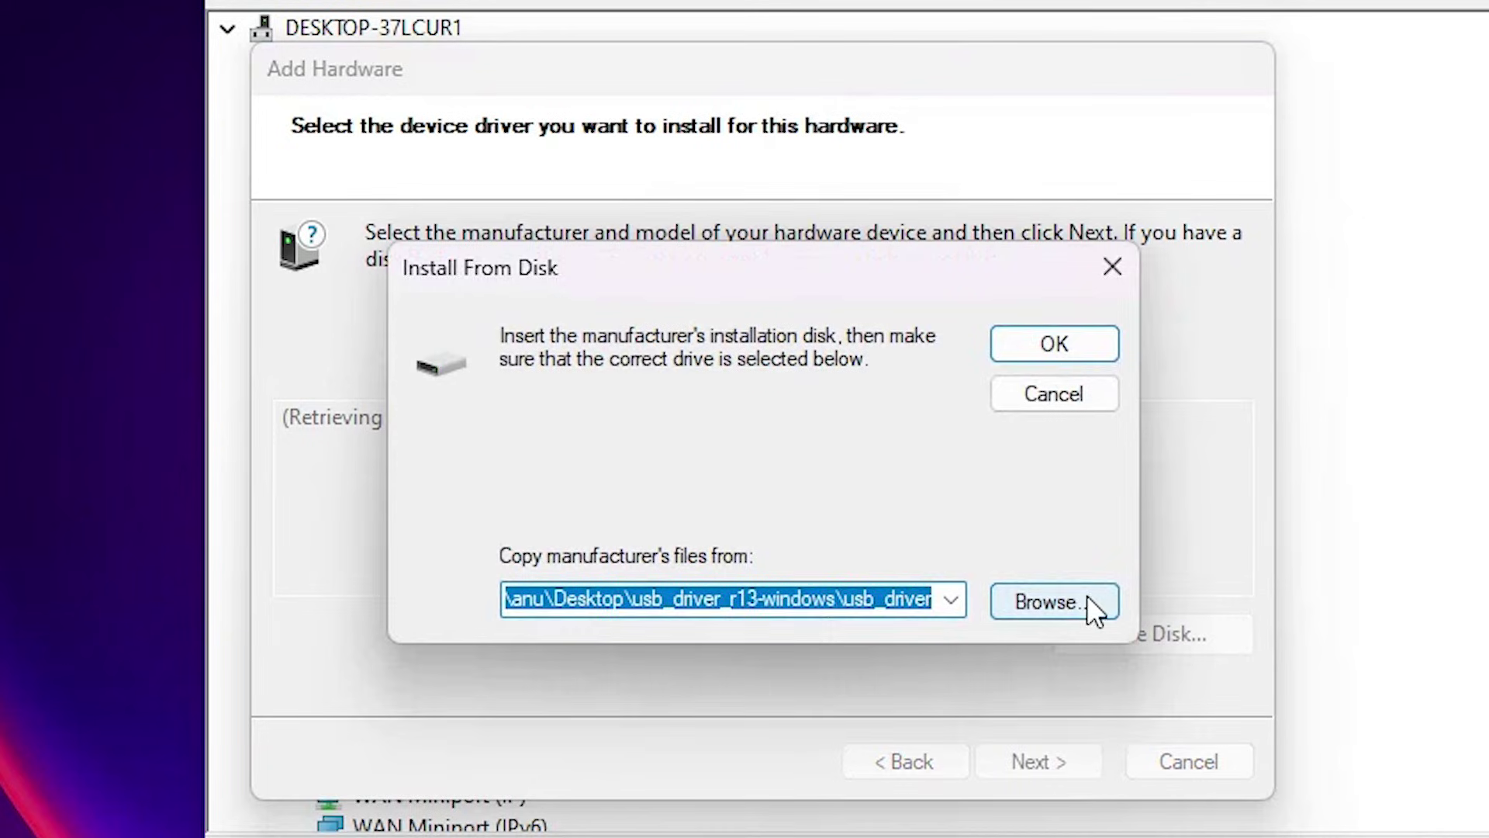
left_click(1087, 596)
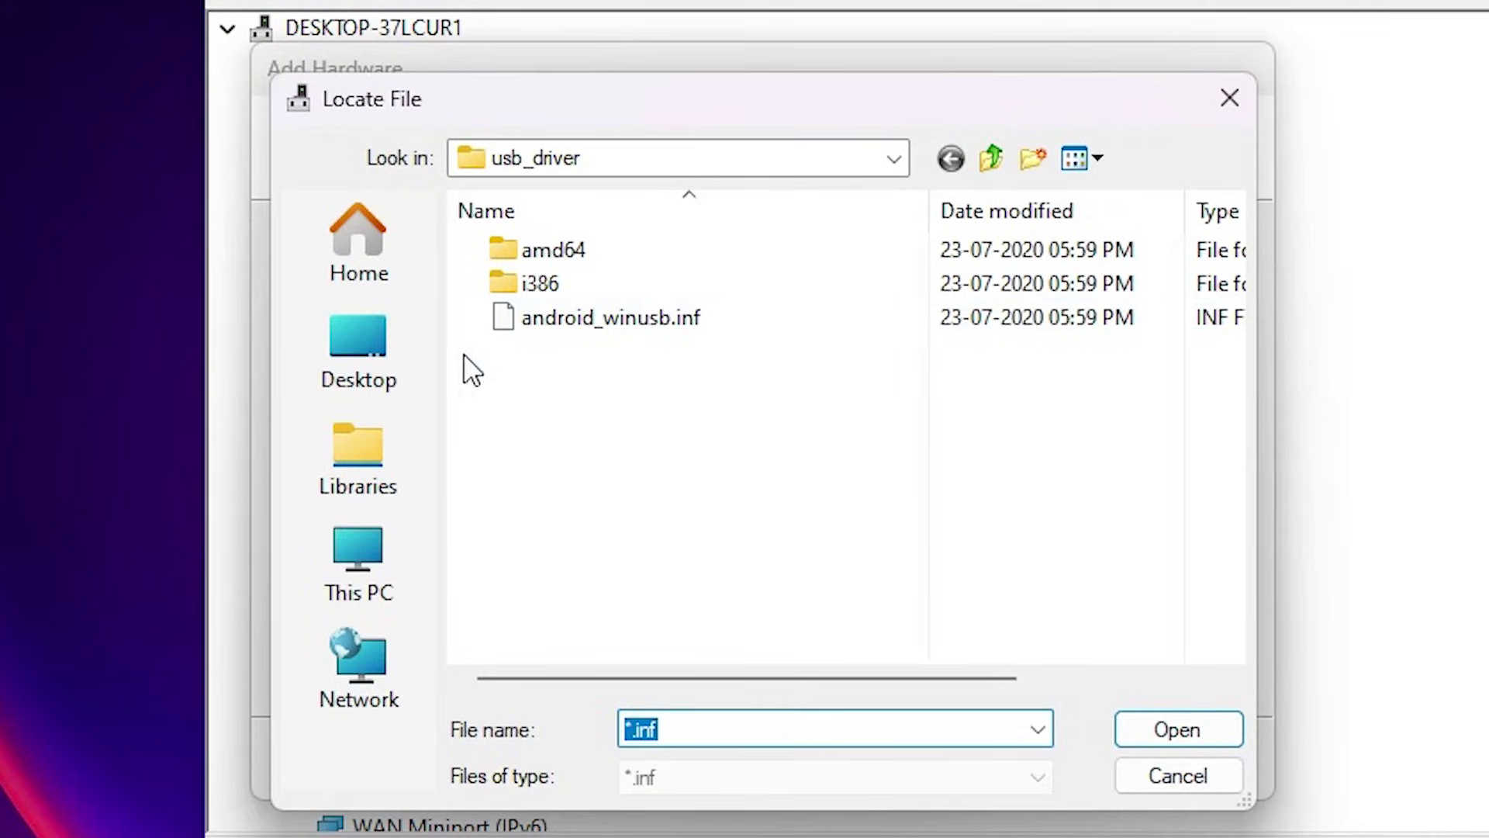
left_click(613, 321)
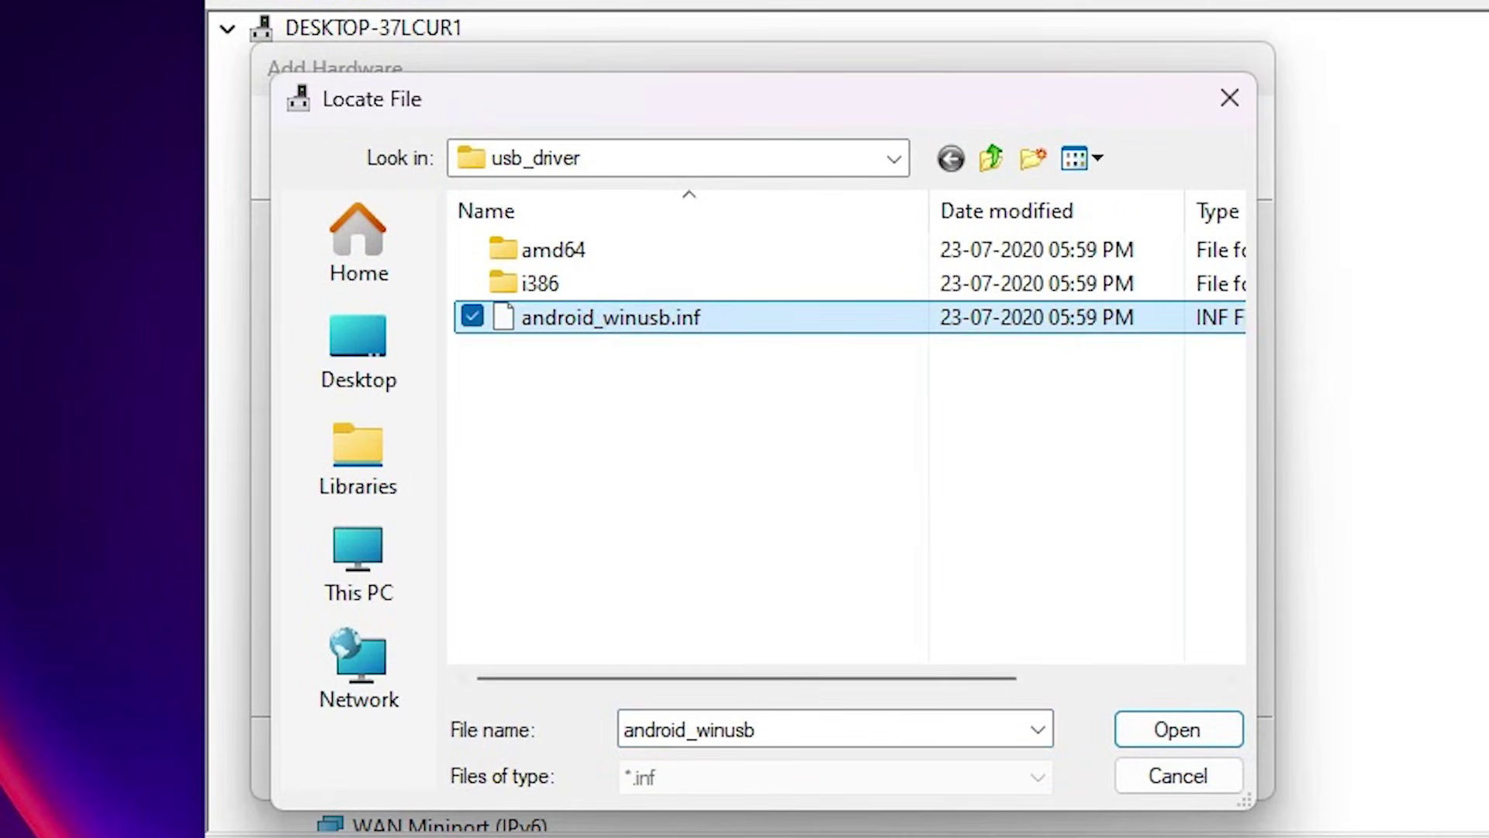
left_click(1227, 737)
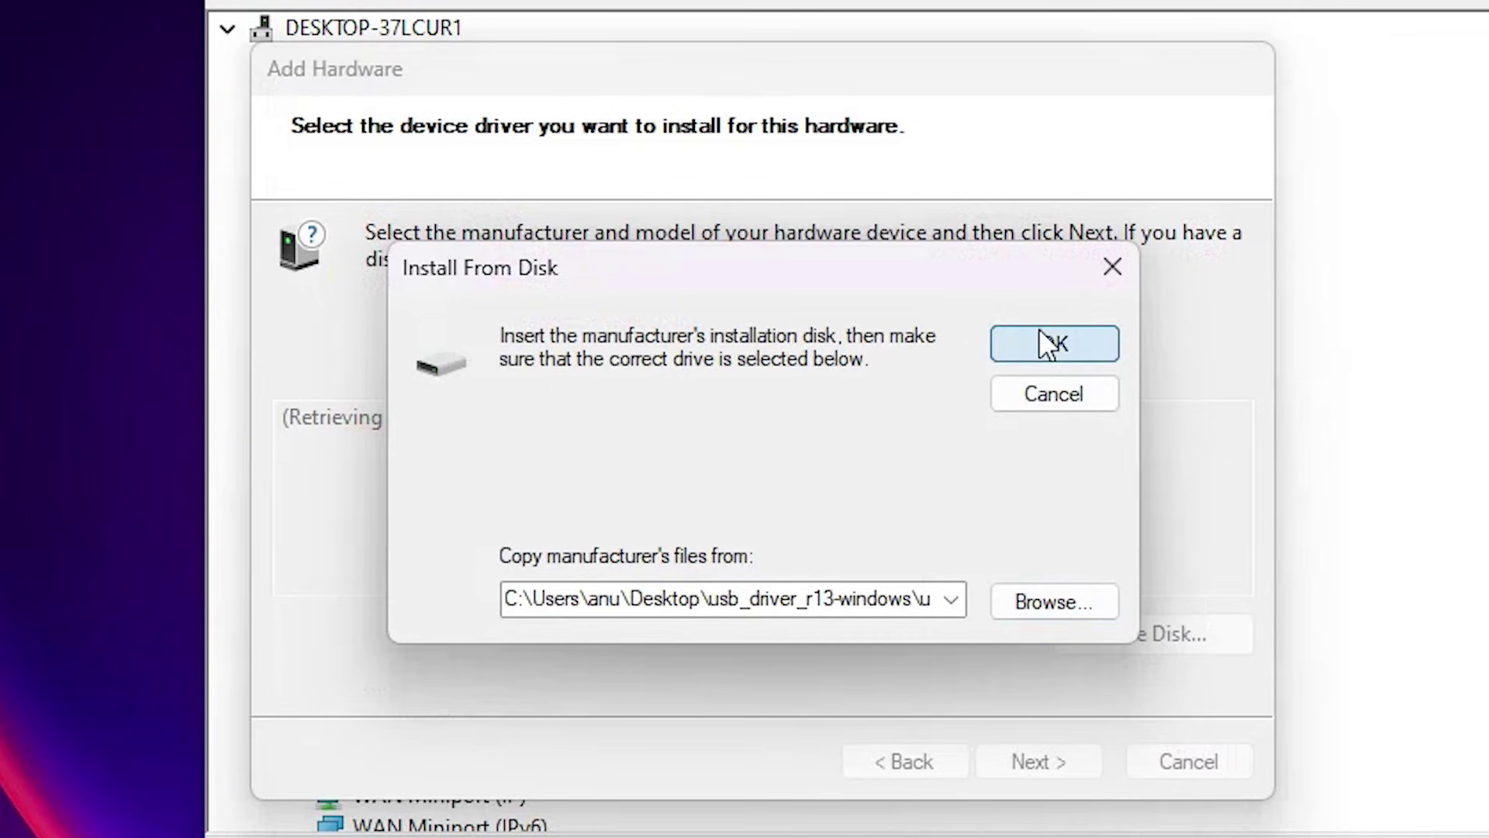
left_click(1048, 345)
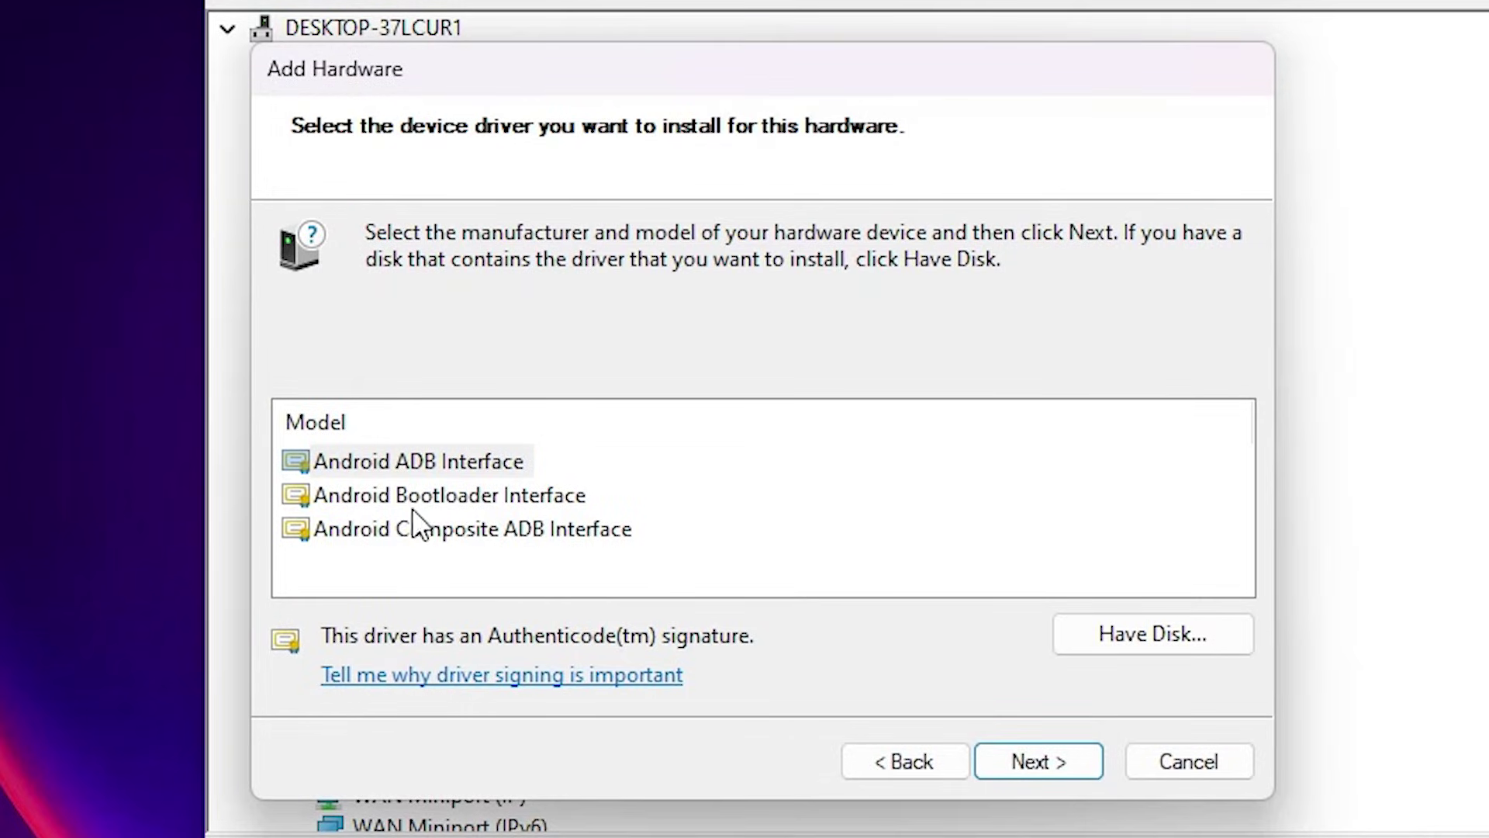
Step: Install the Android Bootloader Interface model and close the finished wizard
left_click(554, 497)
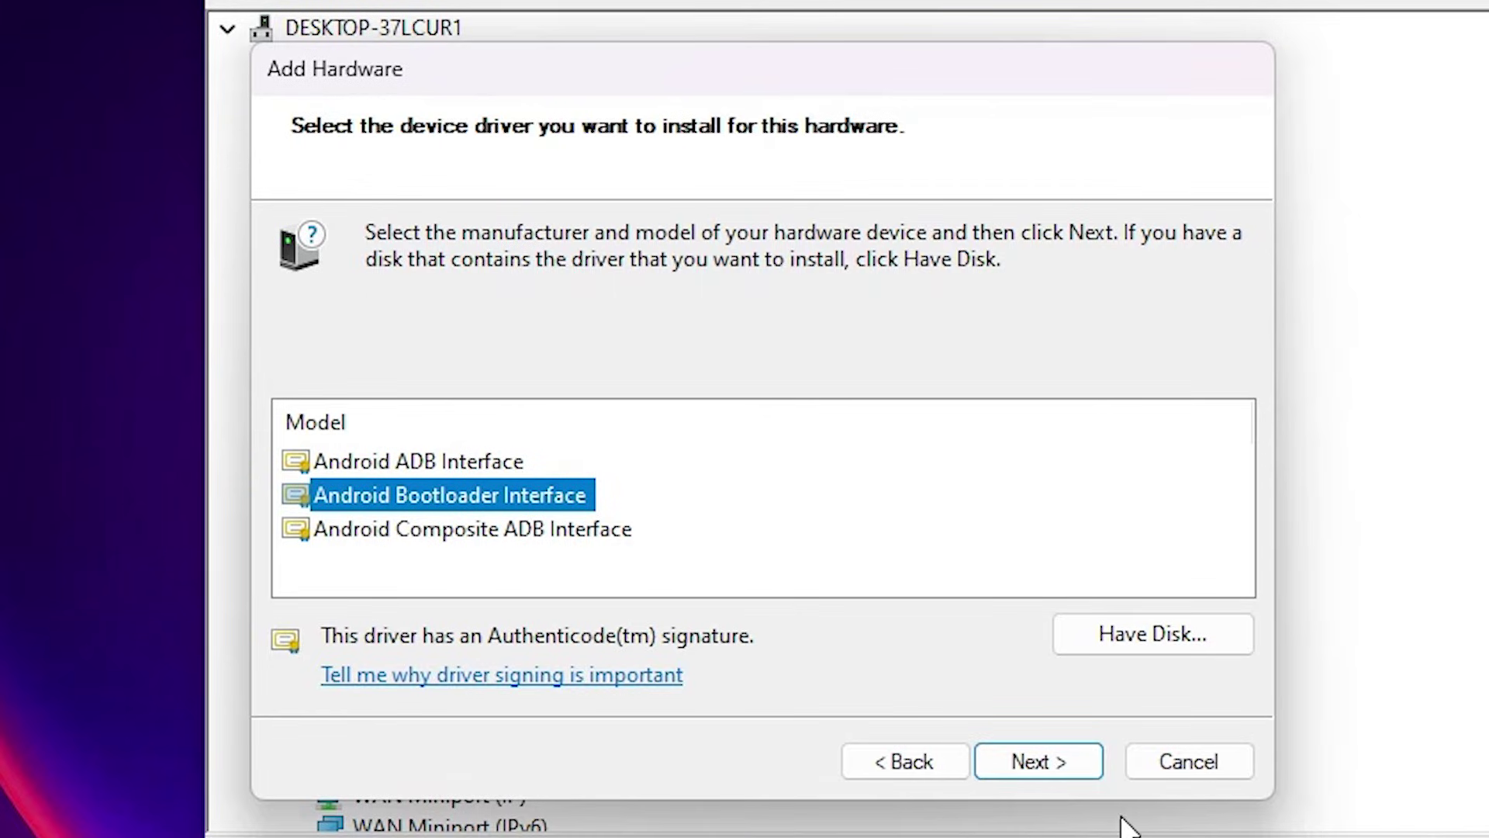
left_click(1070, 766)
left_click(1069, 762)
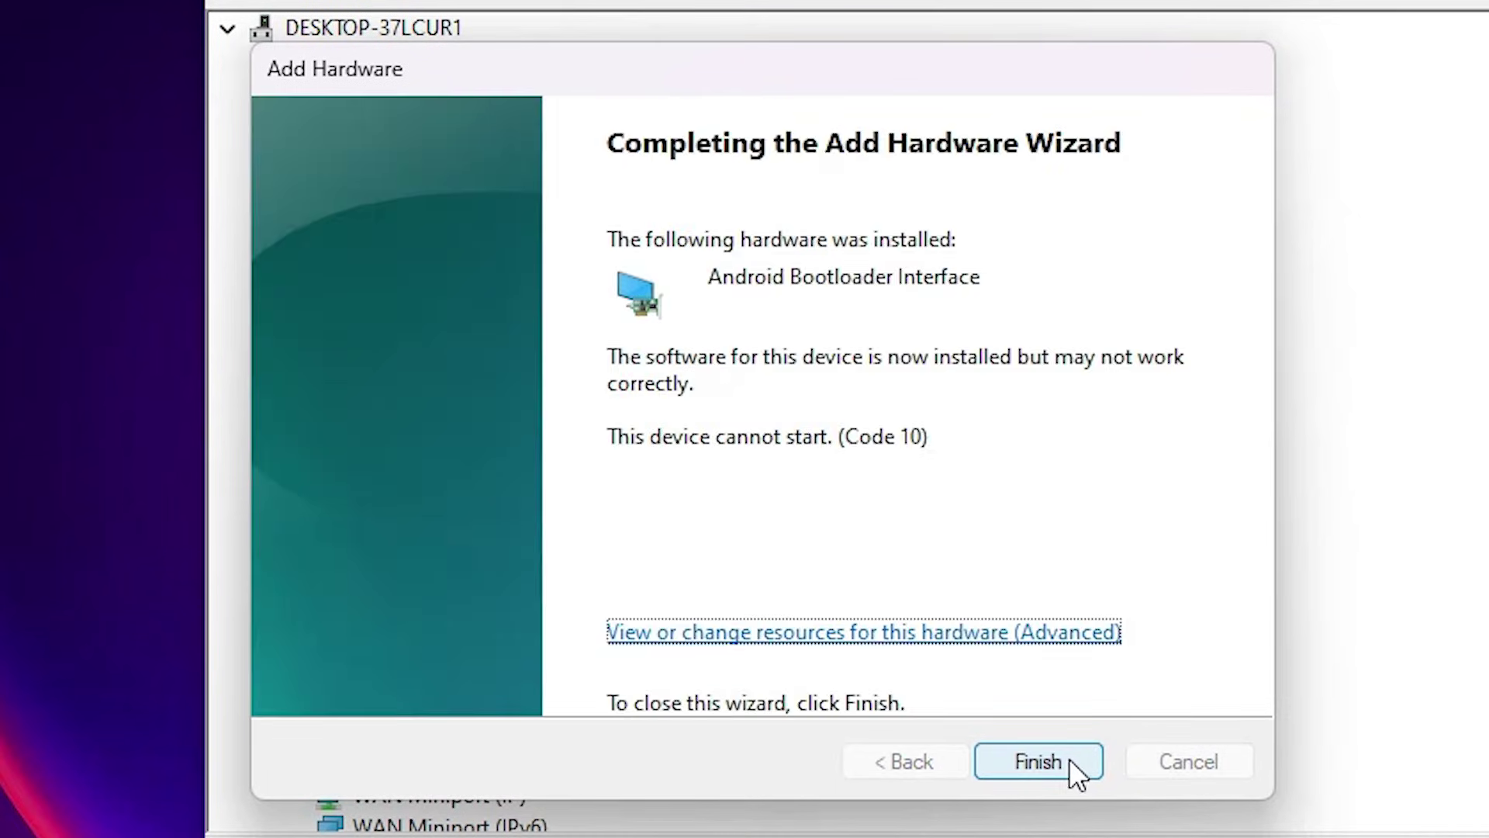
left_click(1068, 757)
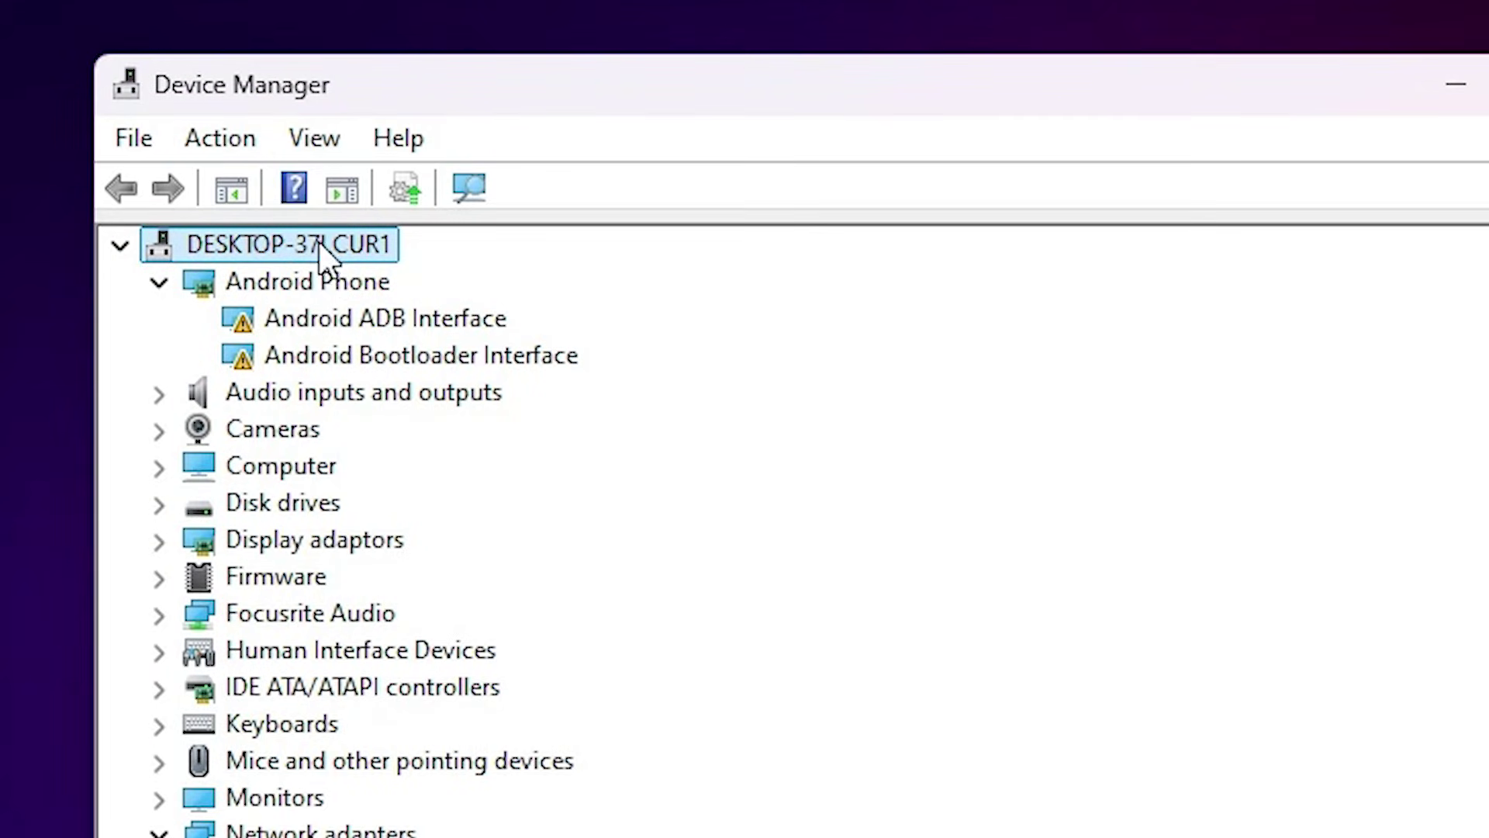
left_click(241, 141)
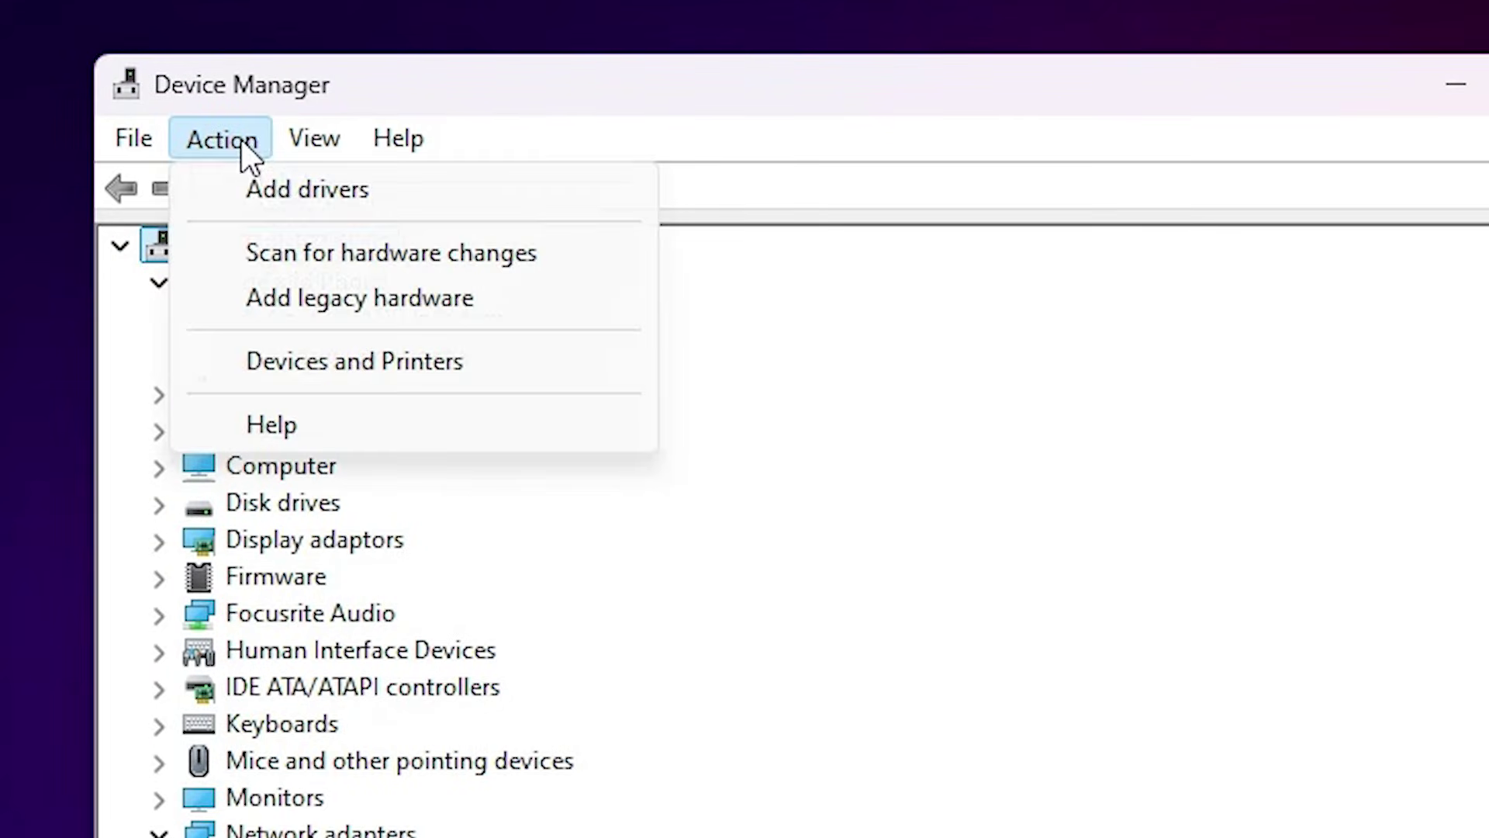
Step: Run Add legacy hardware a third time, loading android_winusb.inf via Show All Devices and Have Disk
left_click(419, 305)
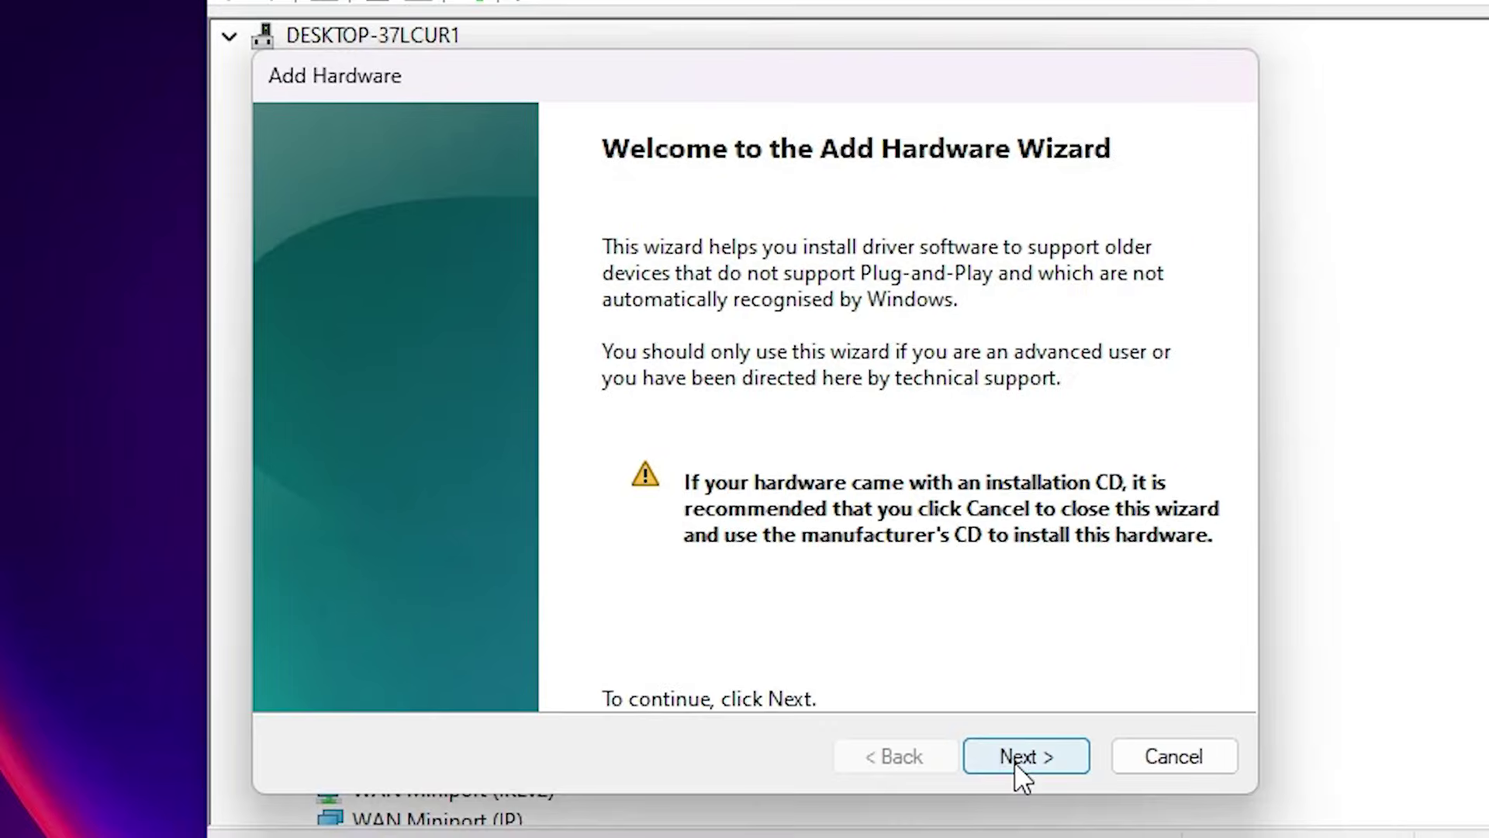
left_click(1022, 760)
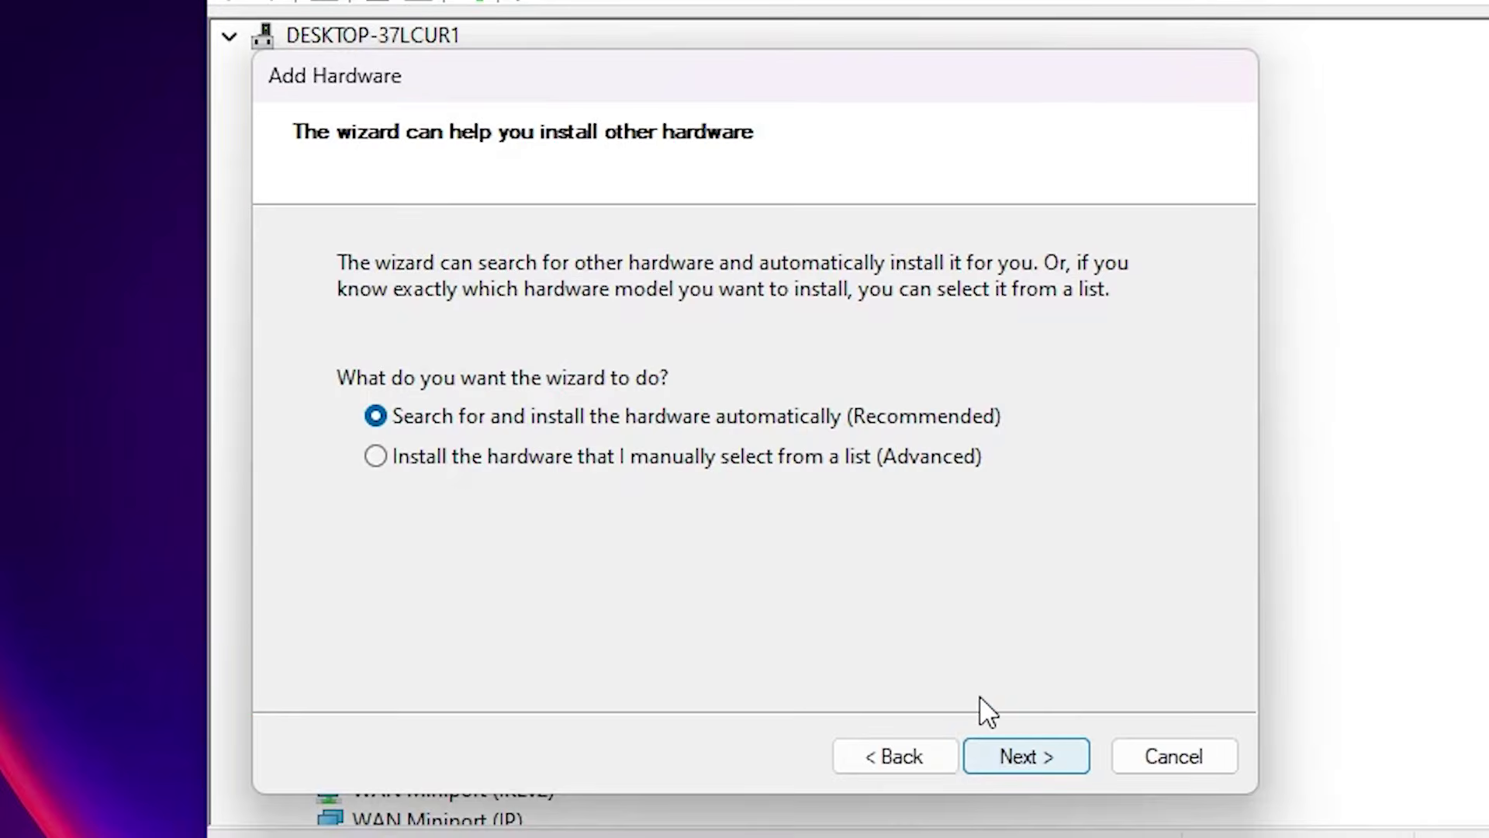
left_click(459, 462)
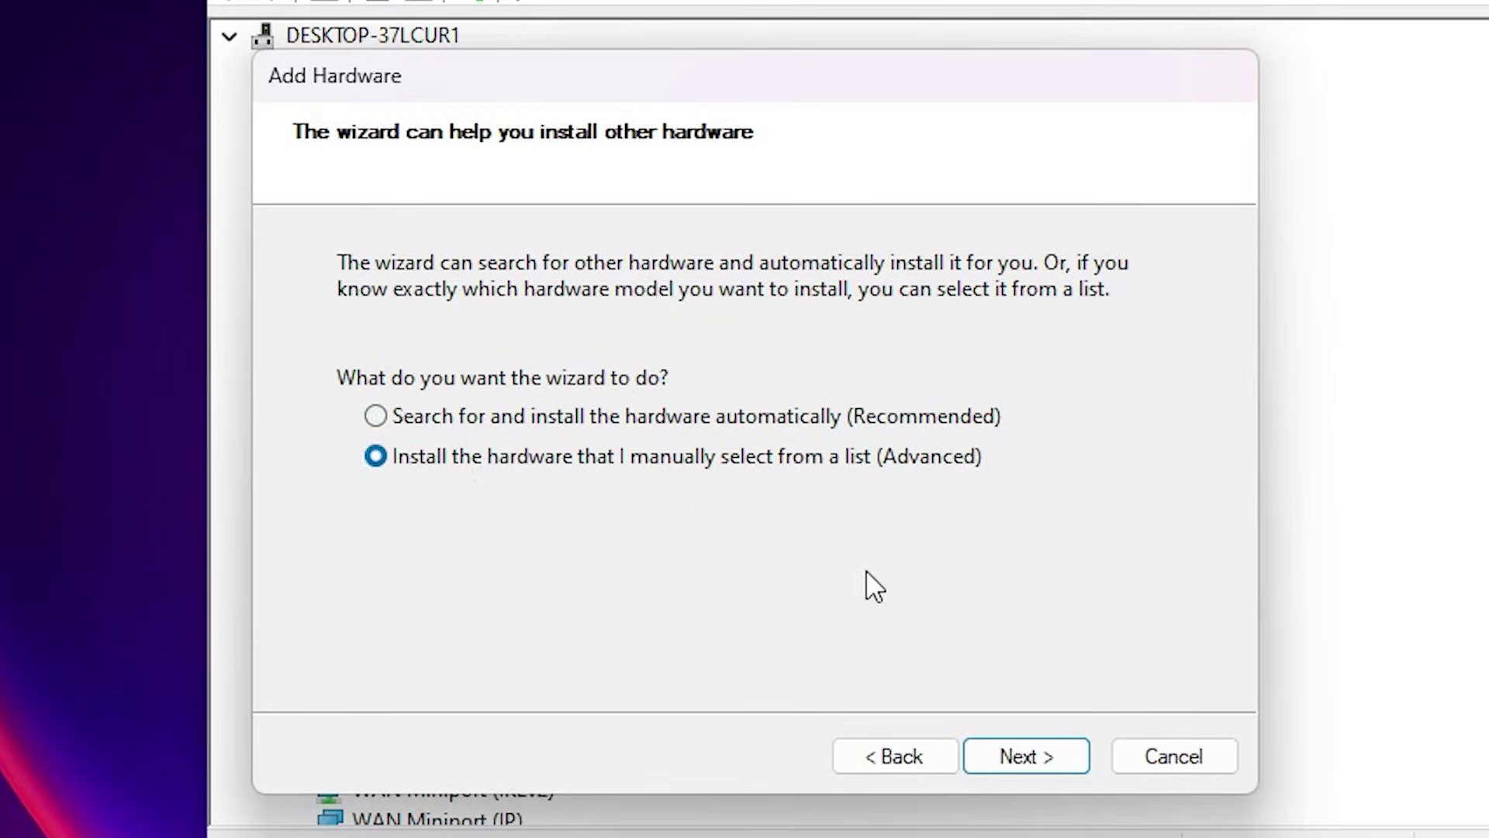
left_click(988, 757)
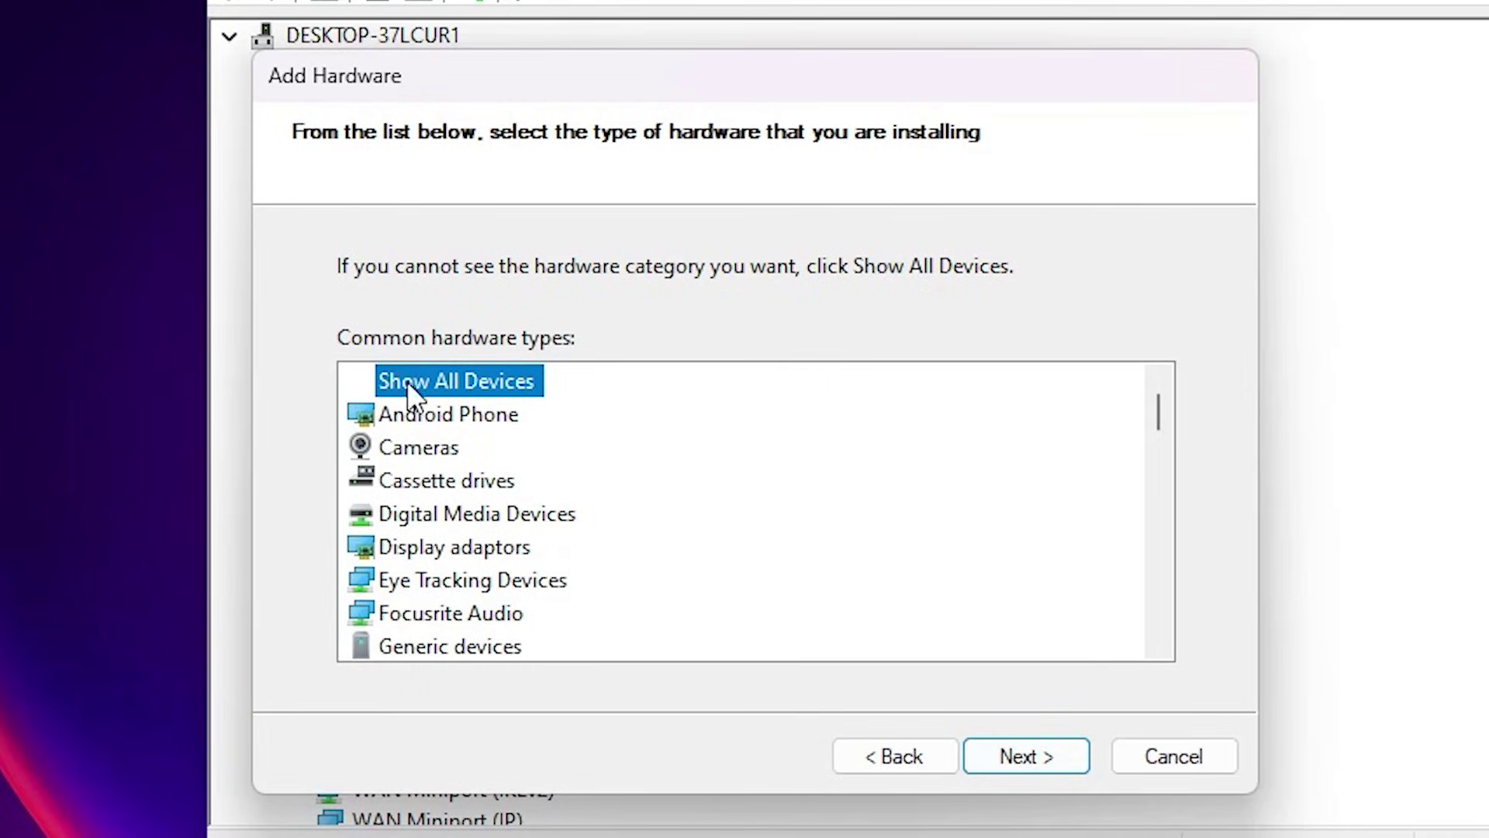
left_click(1013, 770)
left_click(1155, 633)
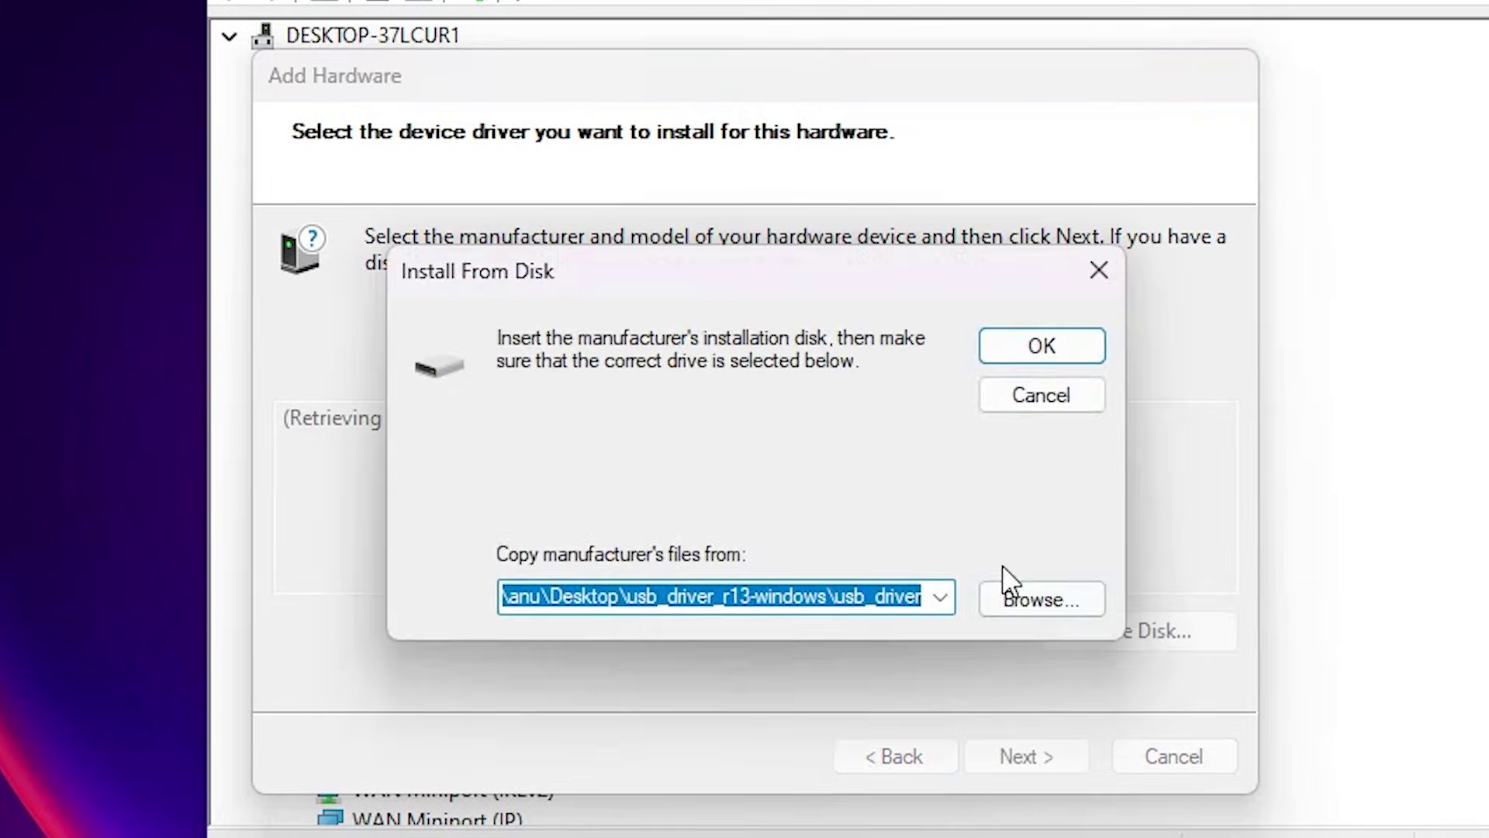
left_click(1026, 599)
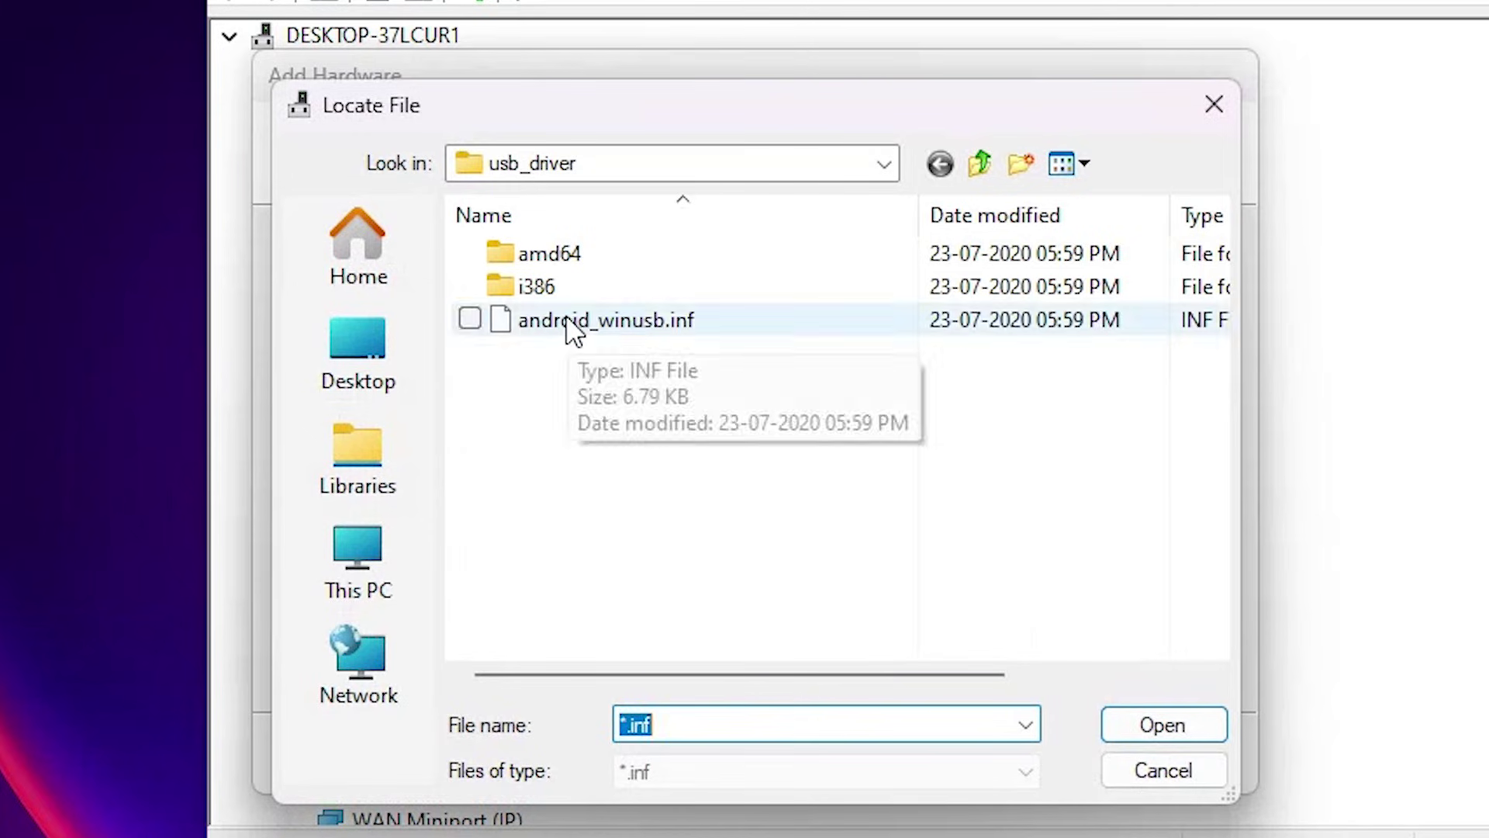
left_click(637, 329)
left_click(1188, 721)
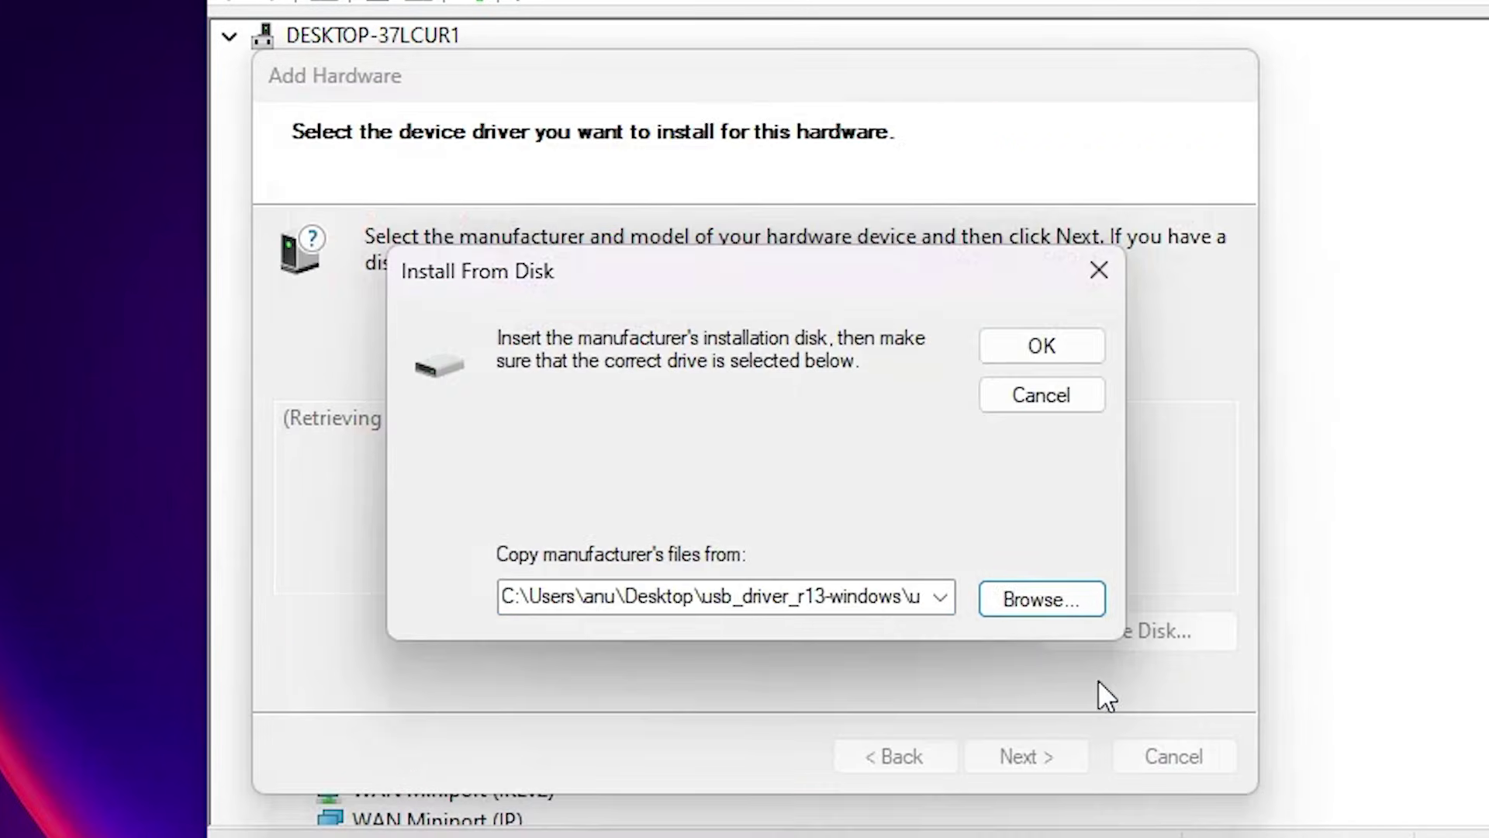
left_click(1042, 346)
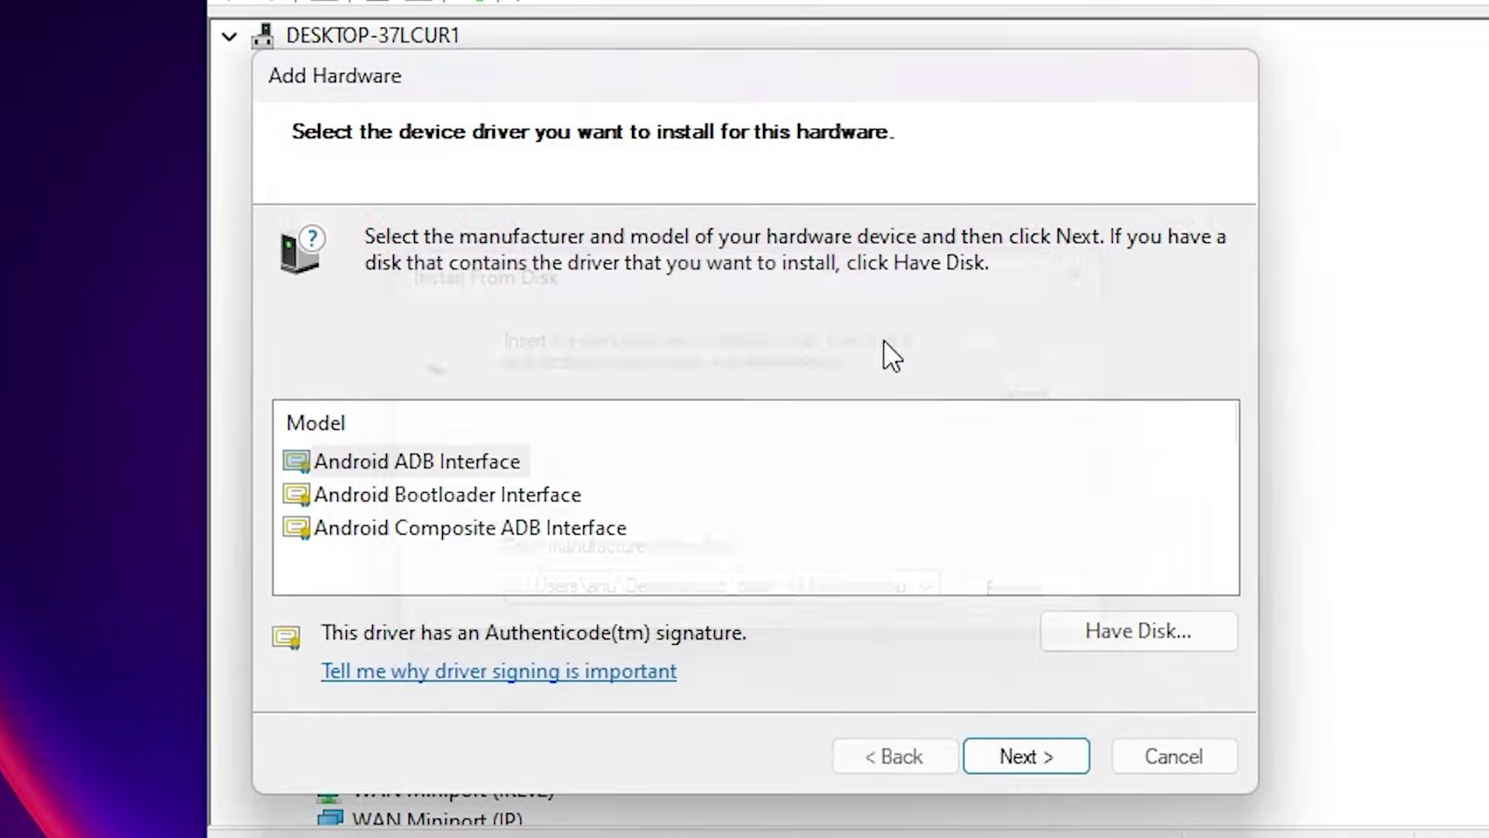
Step: Install the Android Composite ADB Interface model and finish the wizard, despite its Code 10 error
left_click(381, 532)
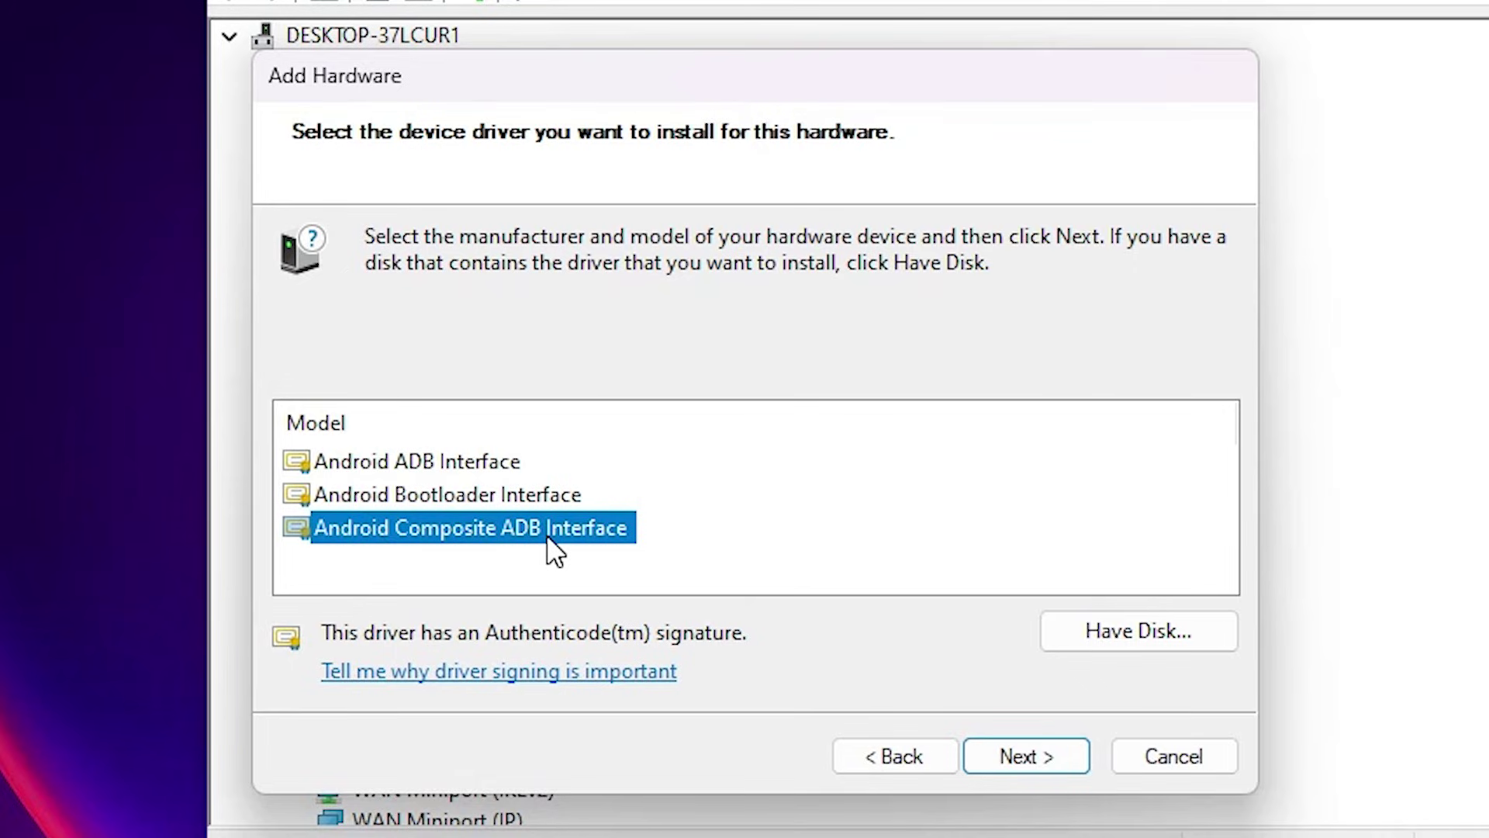
left_click(1034, 765)
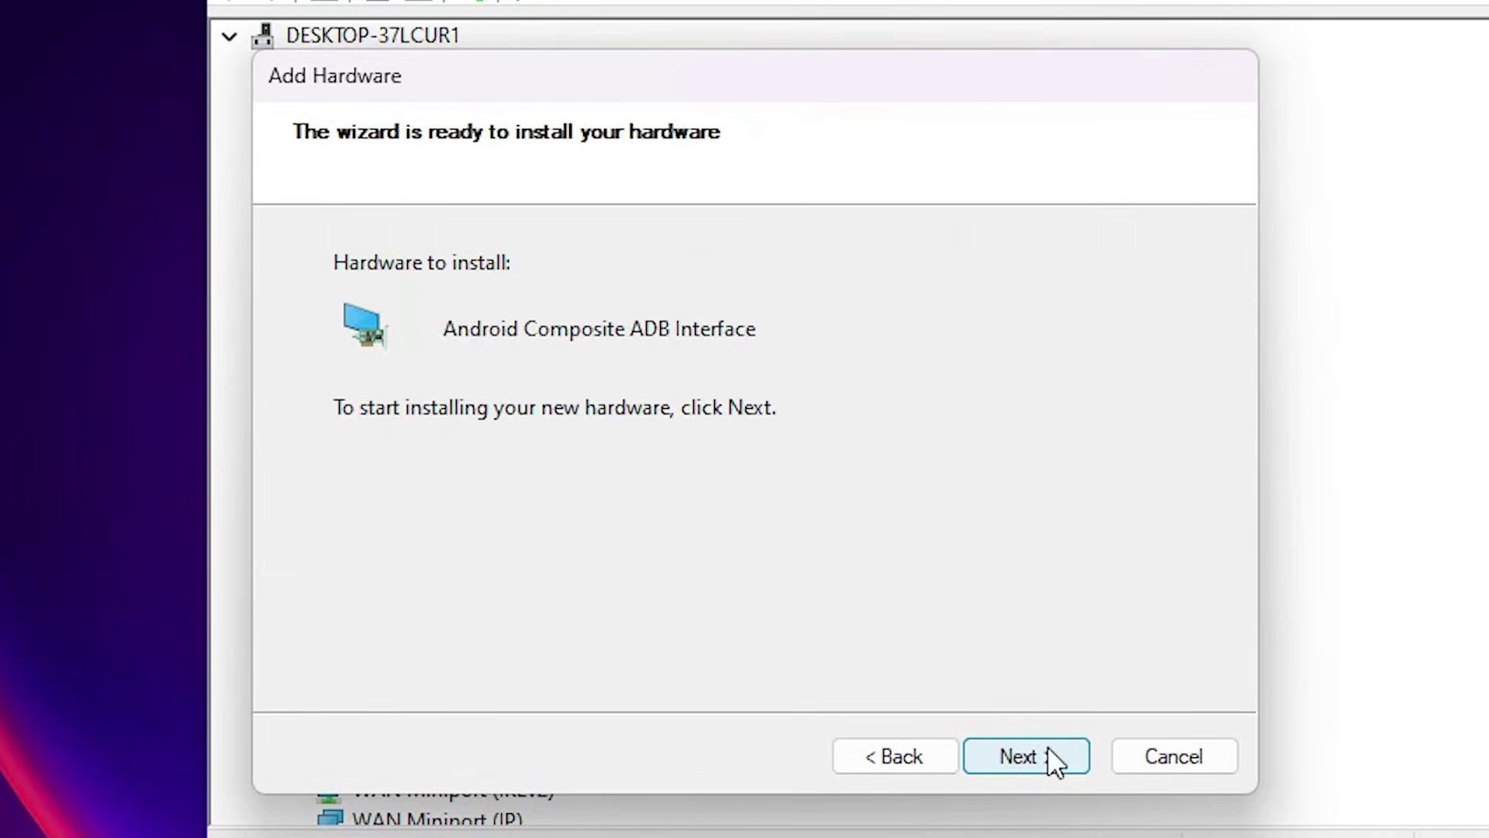
left_click(1048, 749)
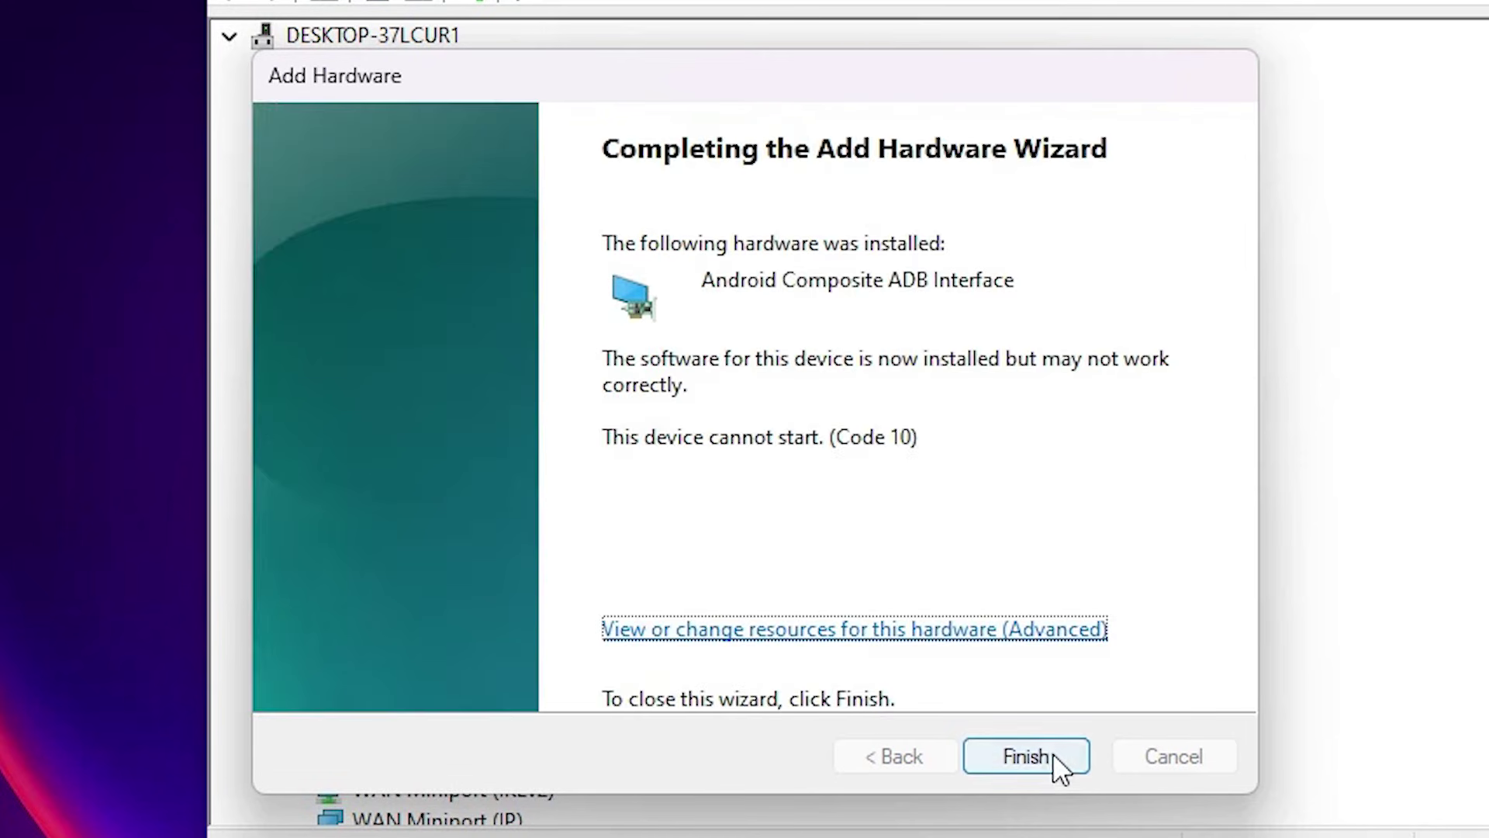
left_click(1053, 755)
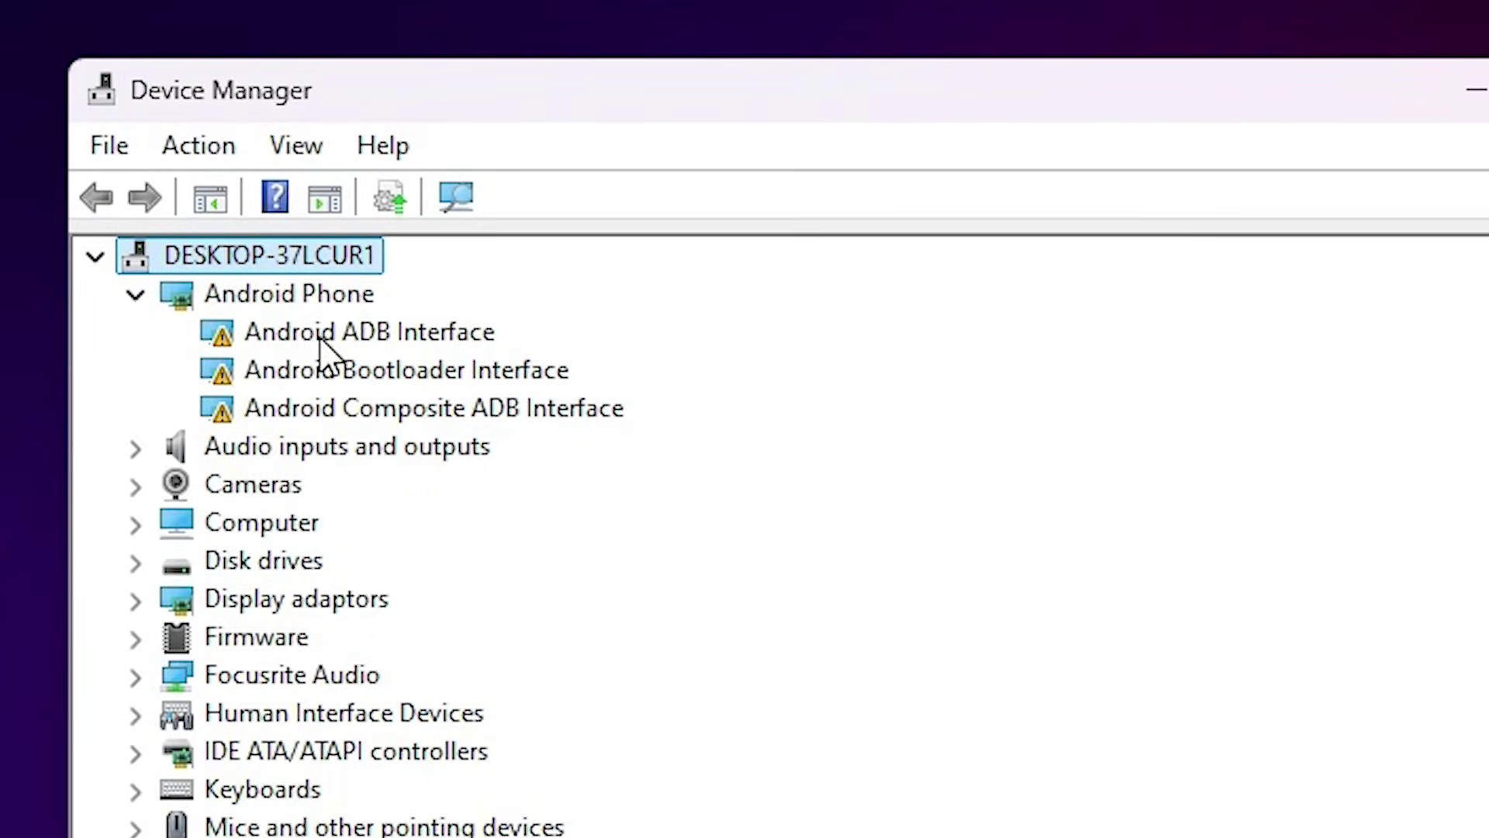